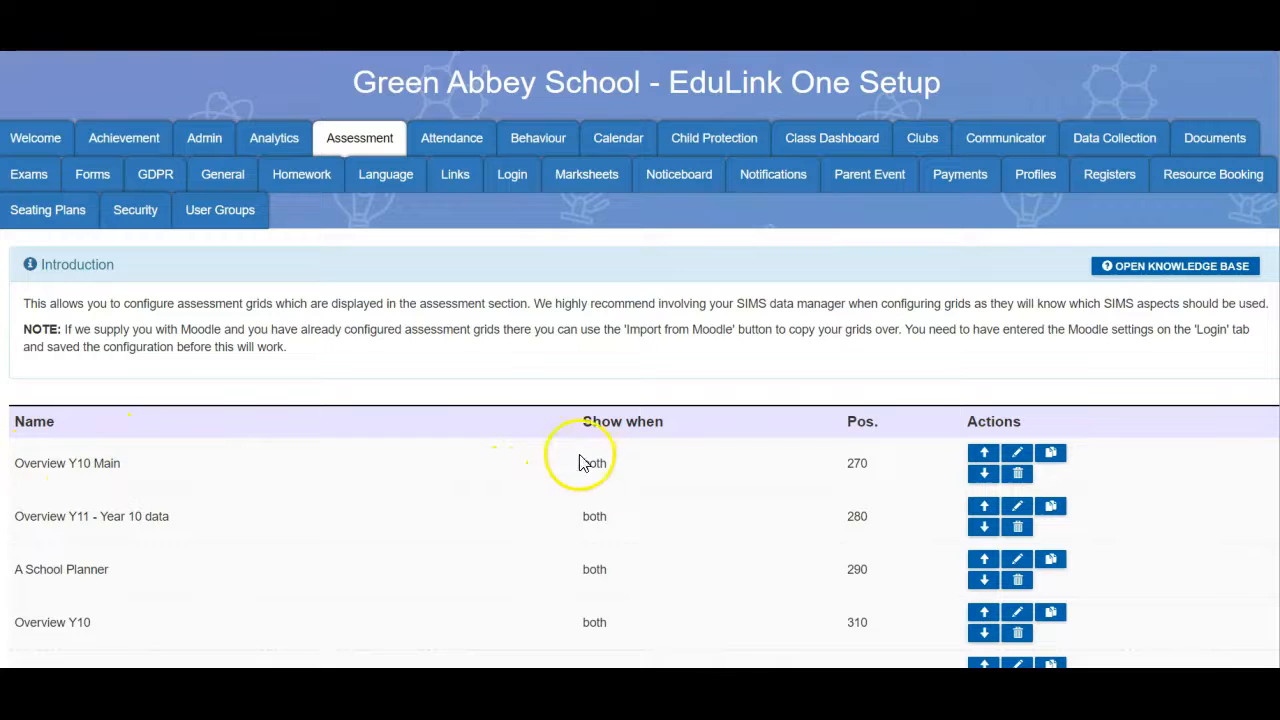
Step: Move the Overview Y10 Main grid down two places in the assessment grid list
scroll(600, 520, "down", 1)
scroll(605, 537, "down", 1)
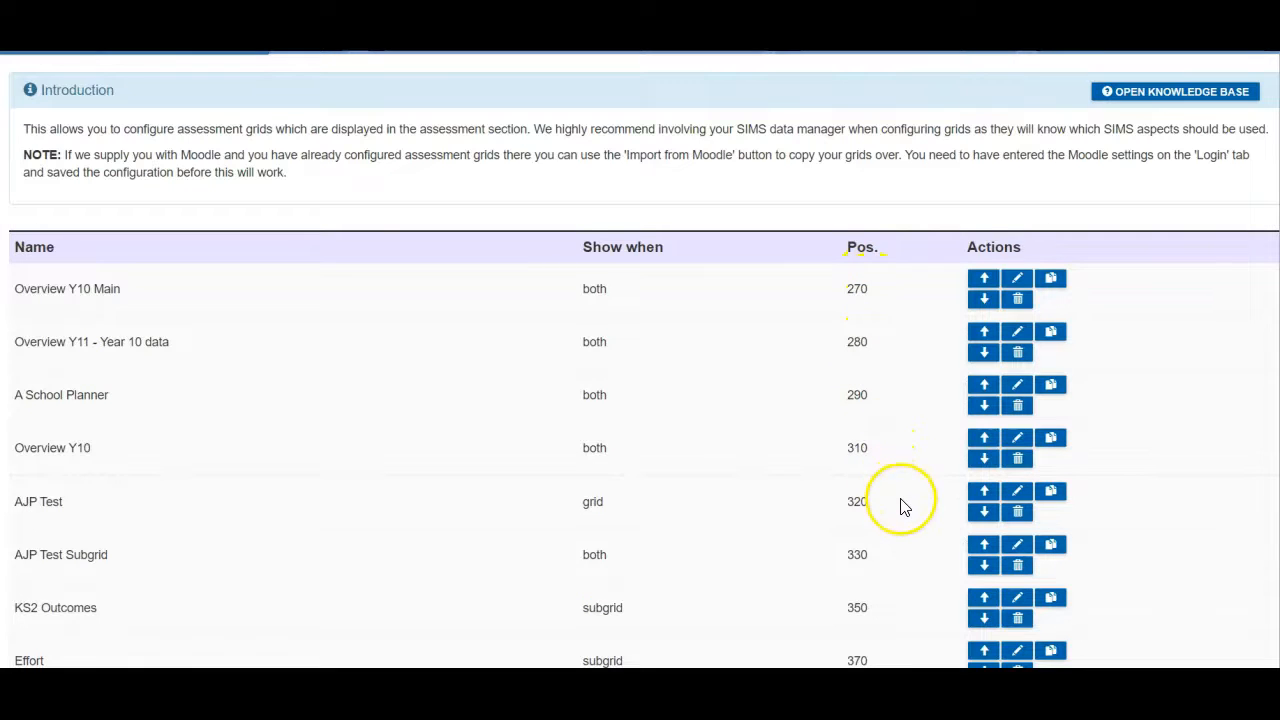
scroll(903, 509, "down", 1)
scroll(903, 509, "down", 1)
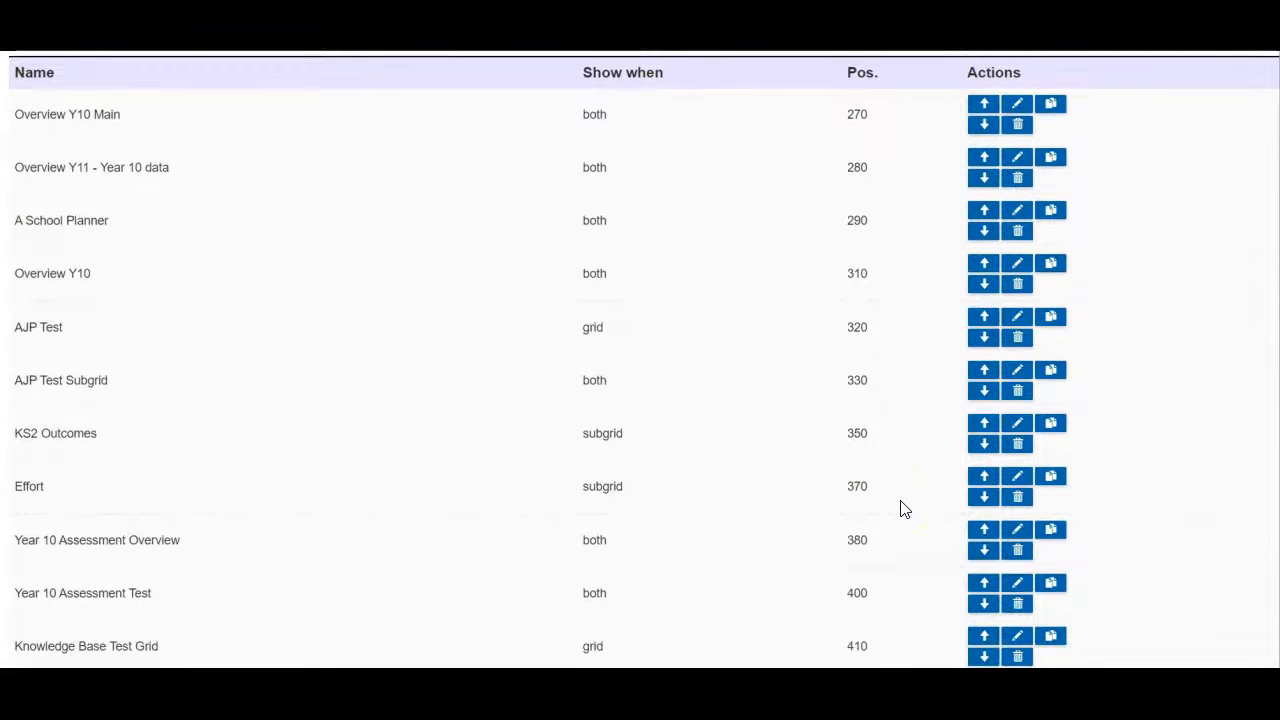
scroll(903, 509, "up", 1)
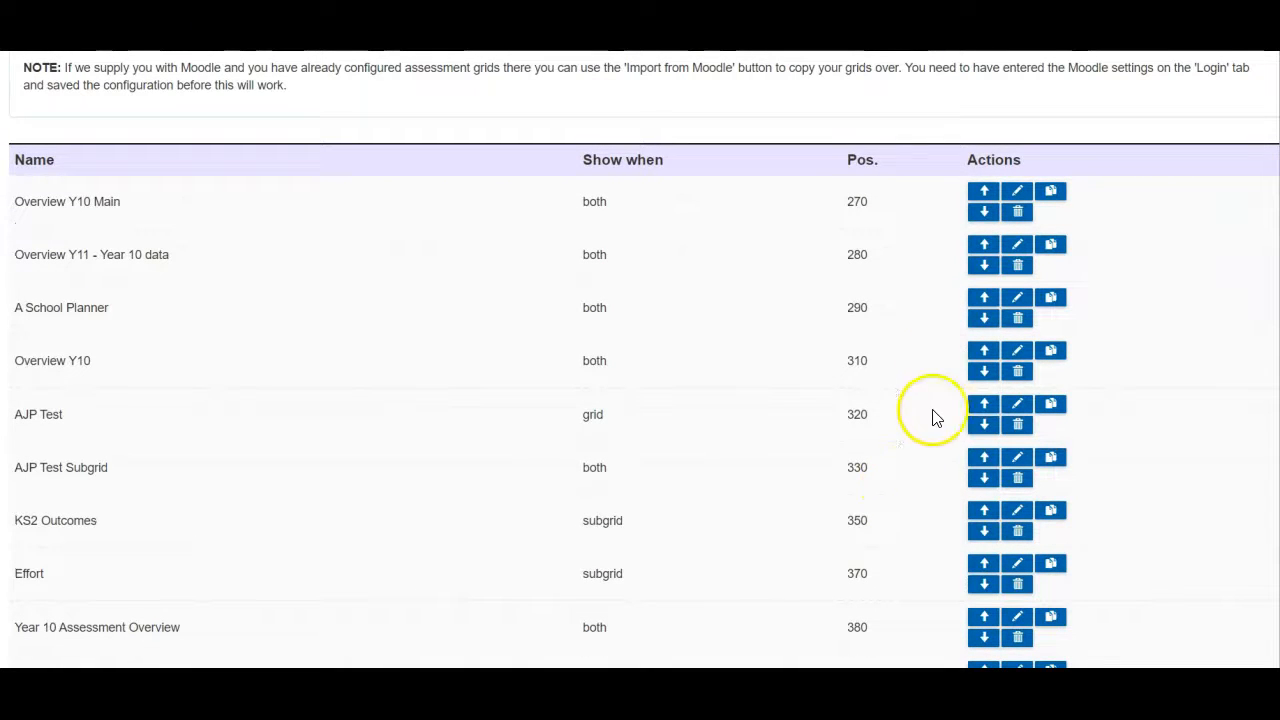
left_click(983, 198)
left_click(986, 210)
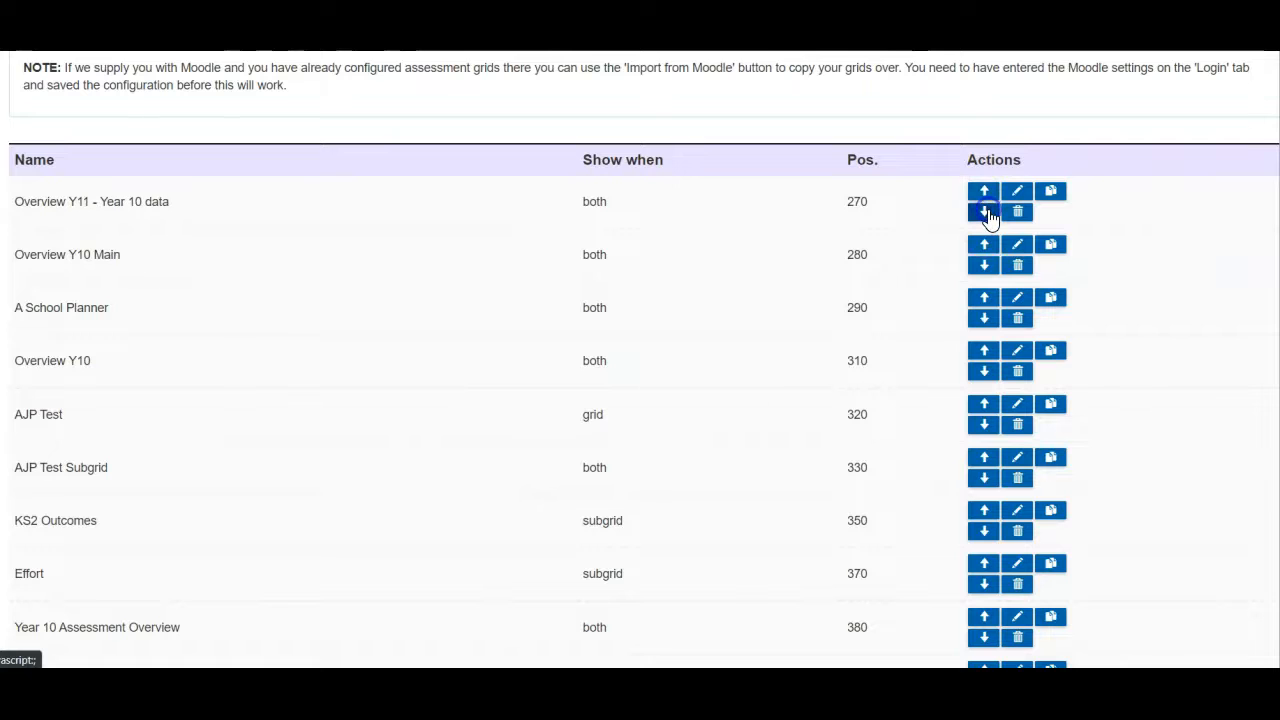
left_click(988, 213)
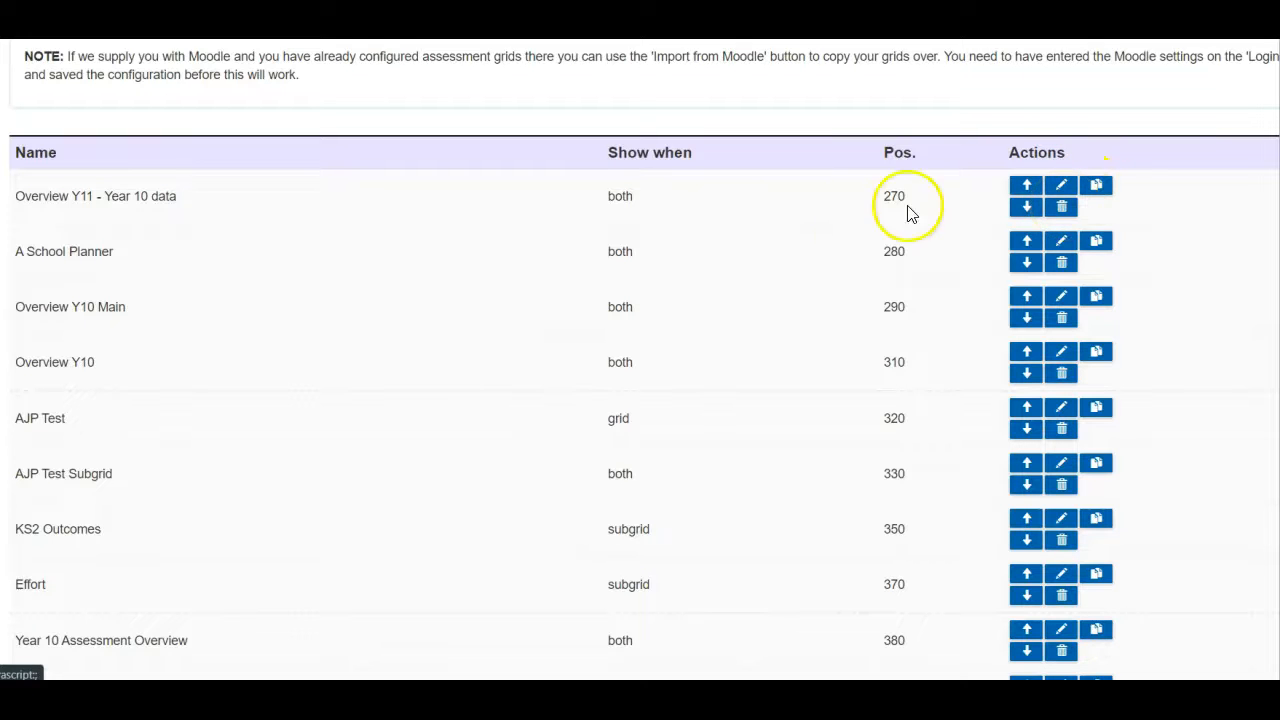
Step: Create a new assessment grid and name it "Year 10 Autumn Term"
scroll(651, 391, "down", 5)
scroll(651, 391, "down", 3)
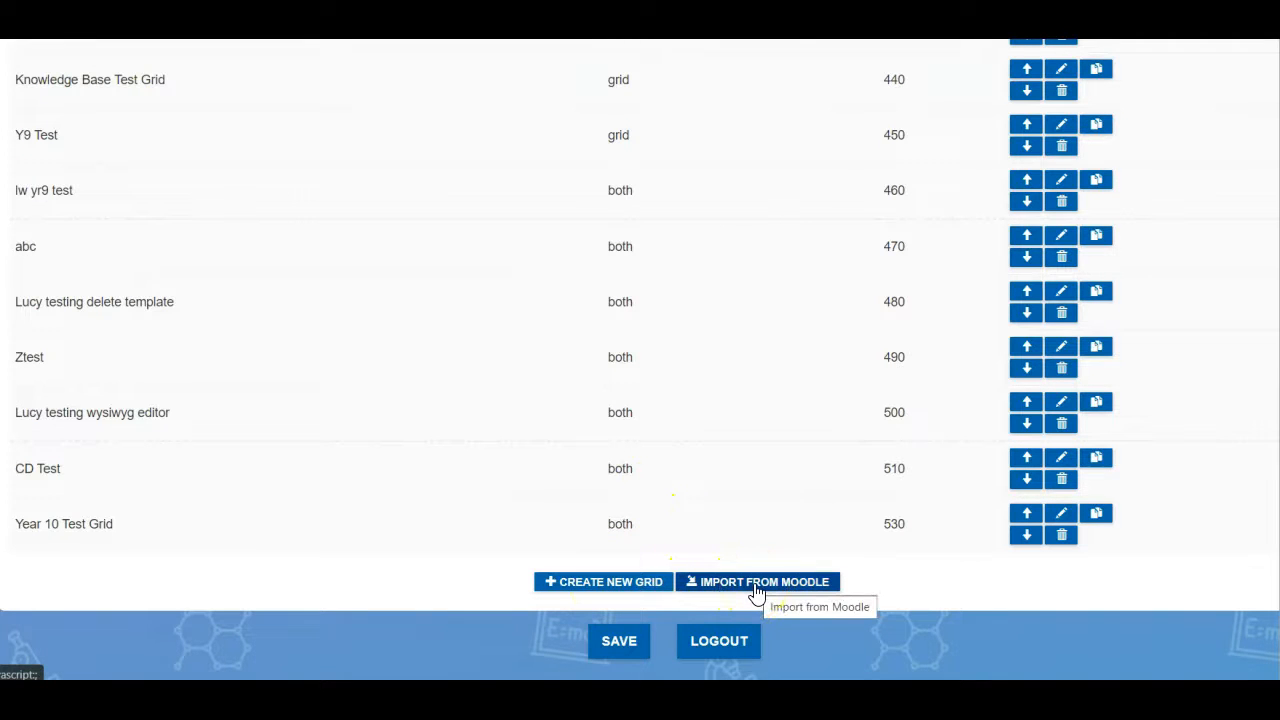
left_click(620, 583)
scroll(692, 568, "up", 10)
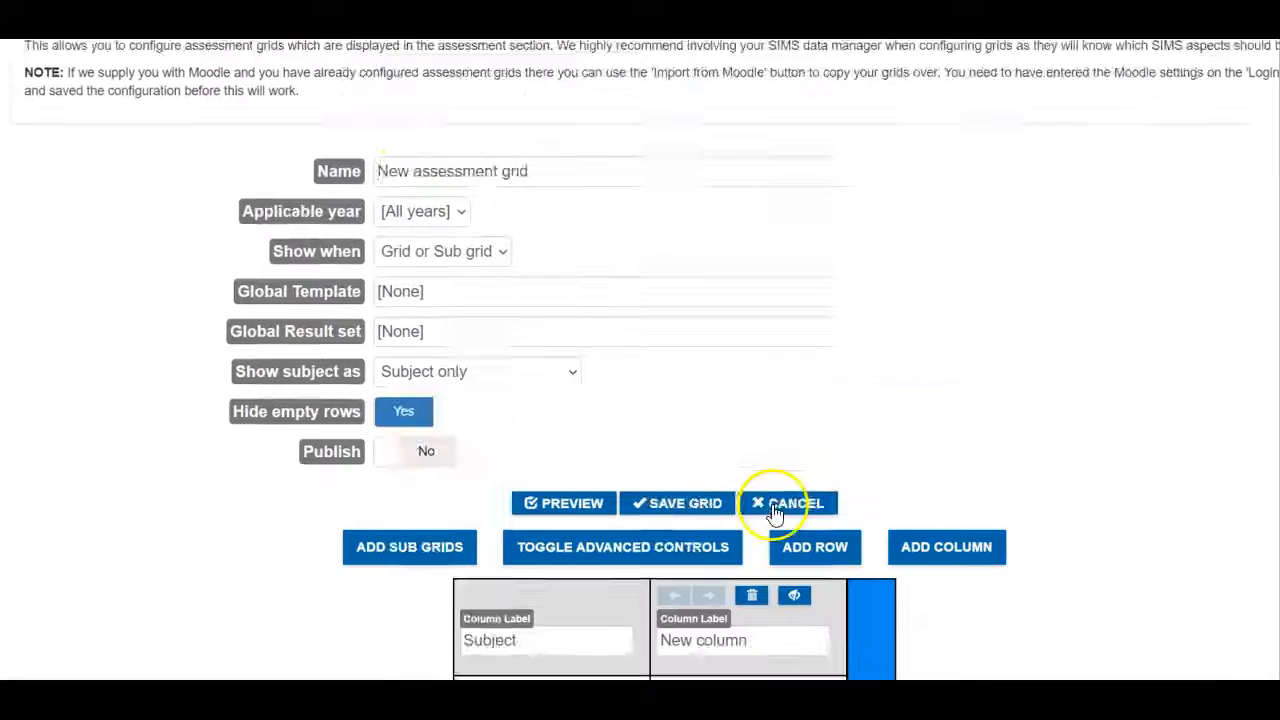
left_click(411, 357)
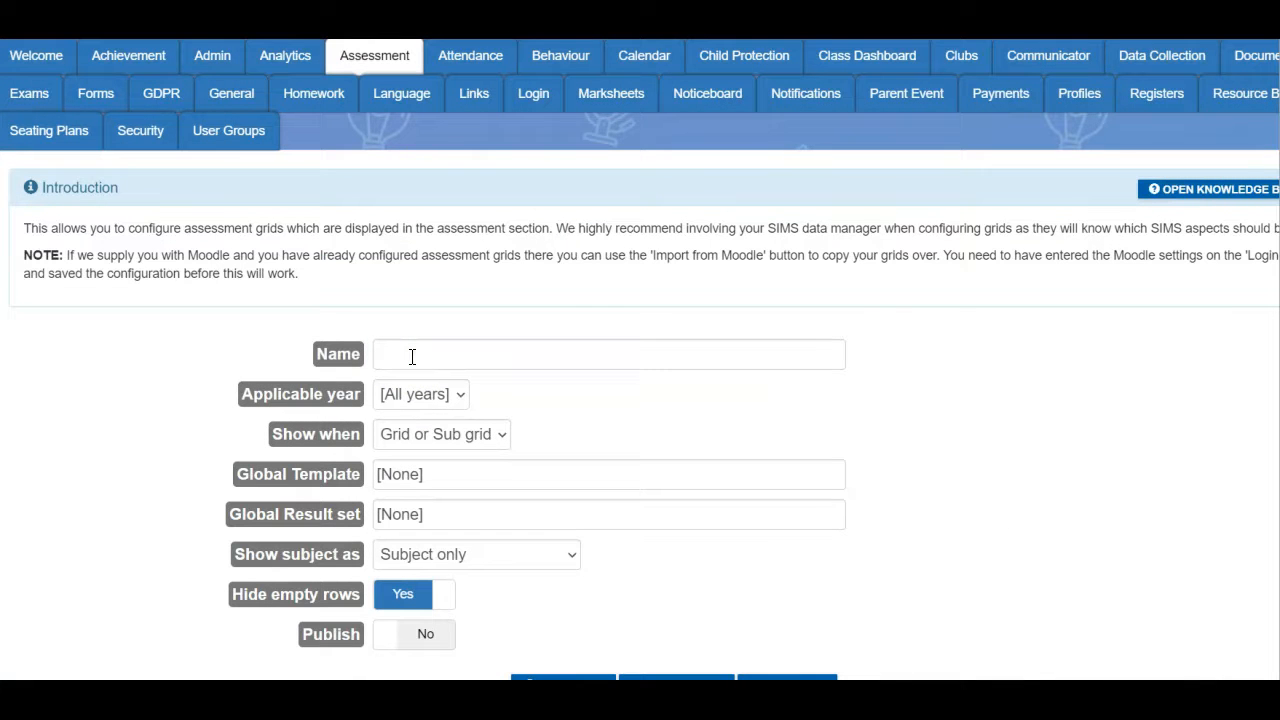
left_click(411, 357)
type("Year 10 Autumn Term")
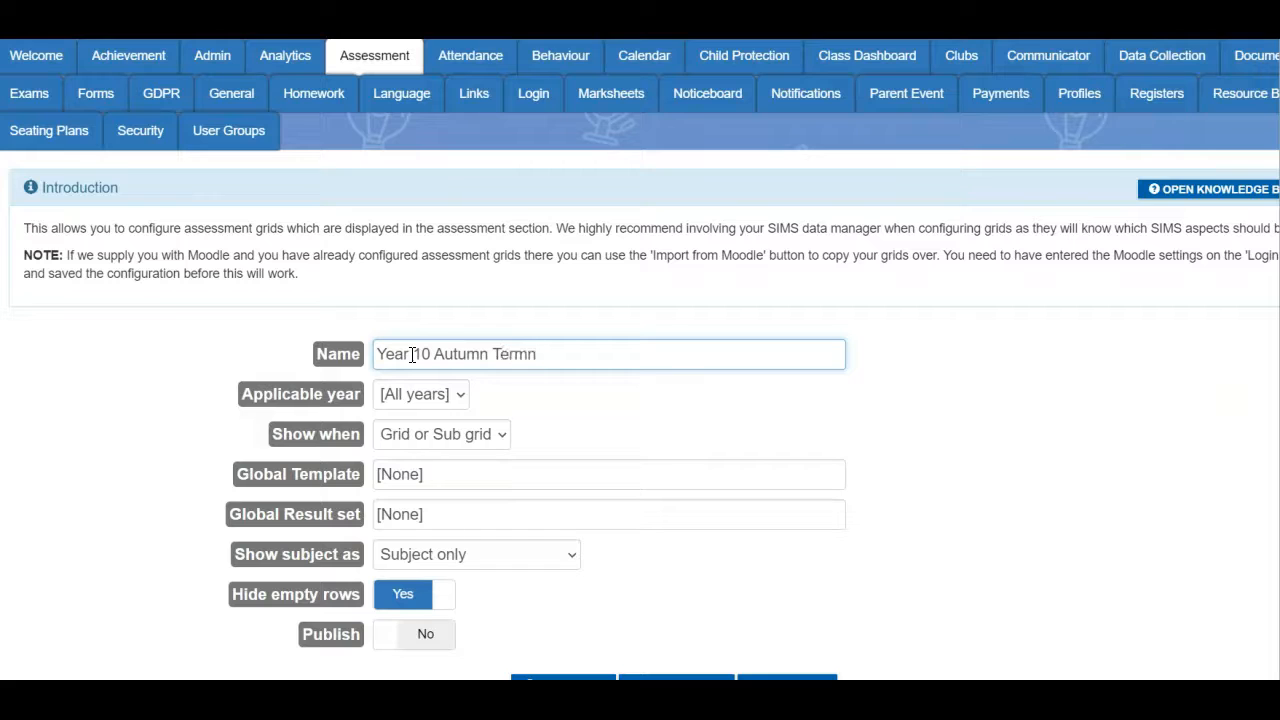
Step: Make the grid applicable to Year 10 and set it to show only as a Grid
left_click(421, 402)
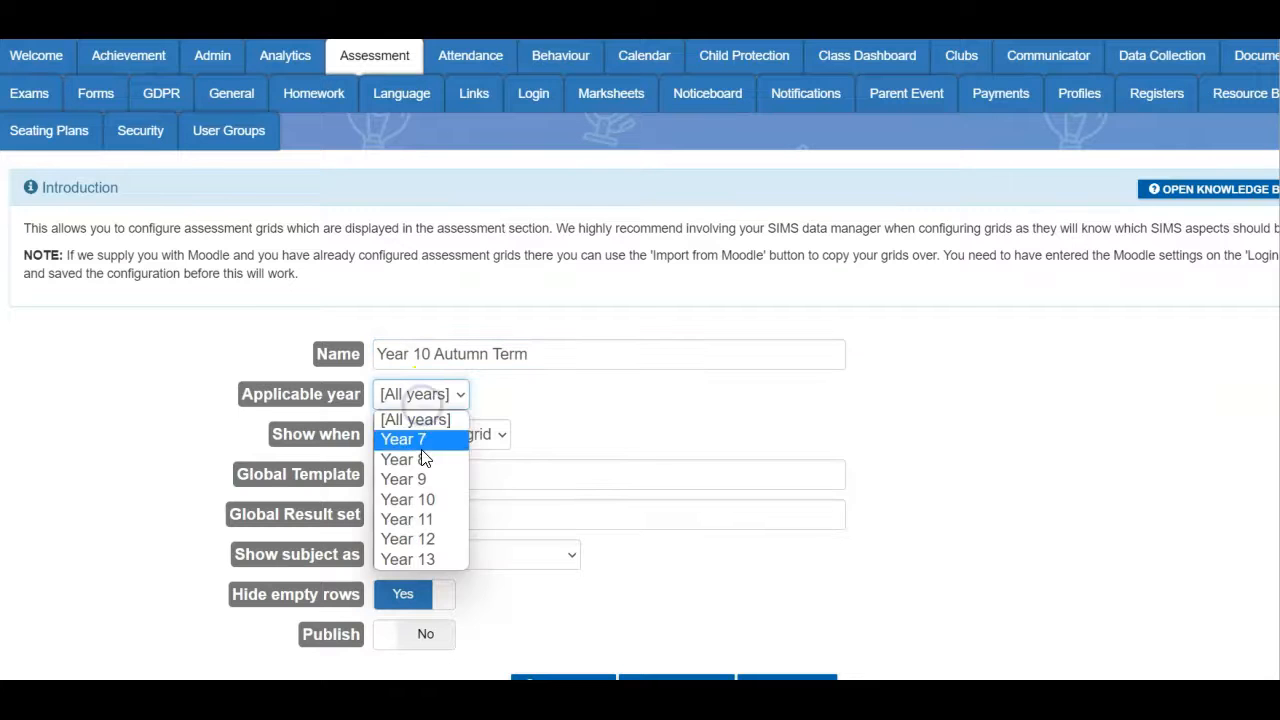
left_click(430, 502)
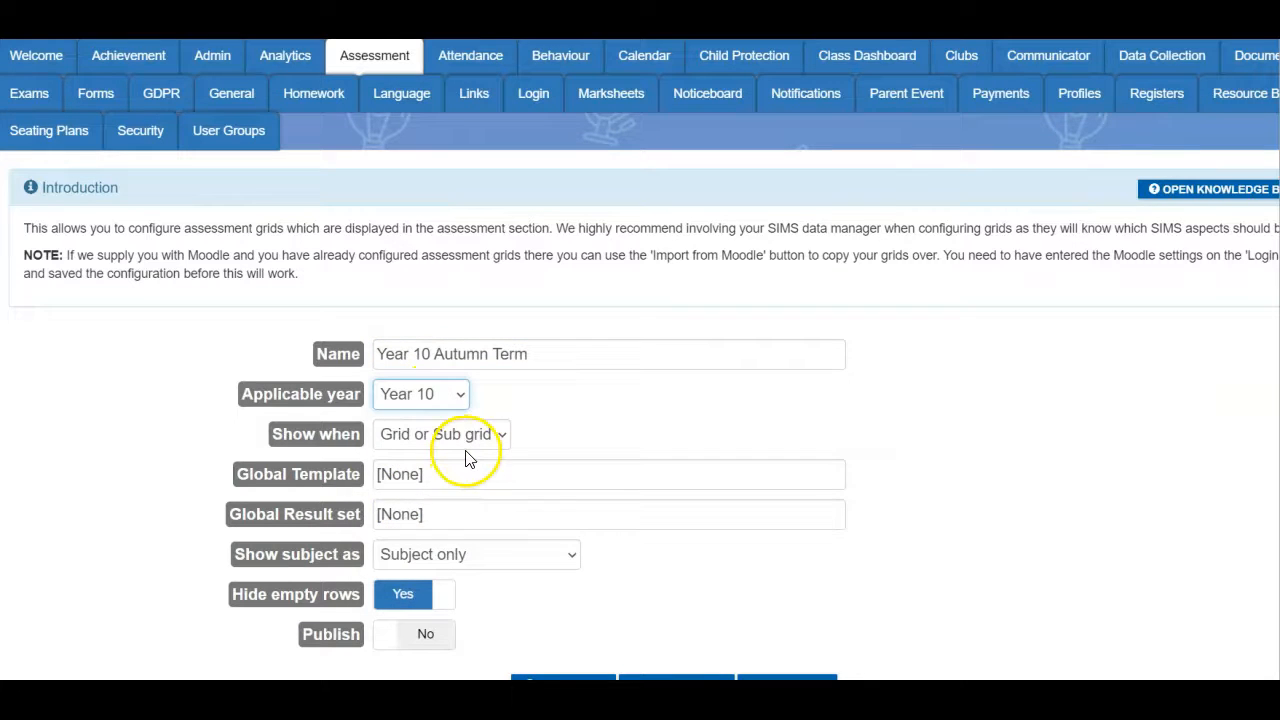
left_click(500, 440)
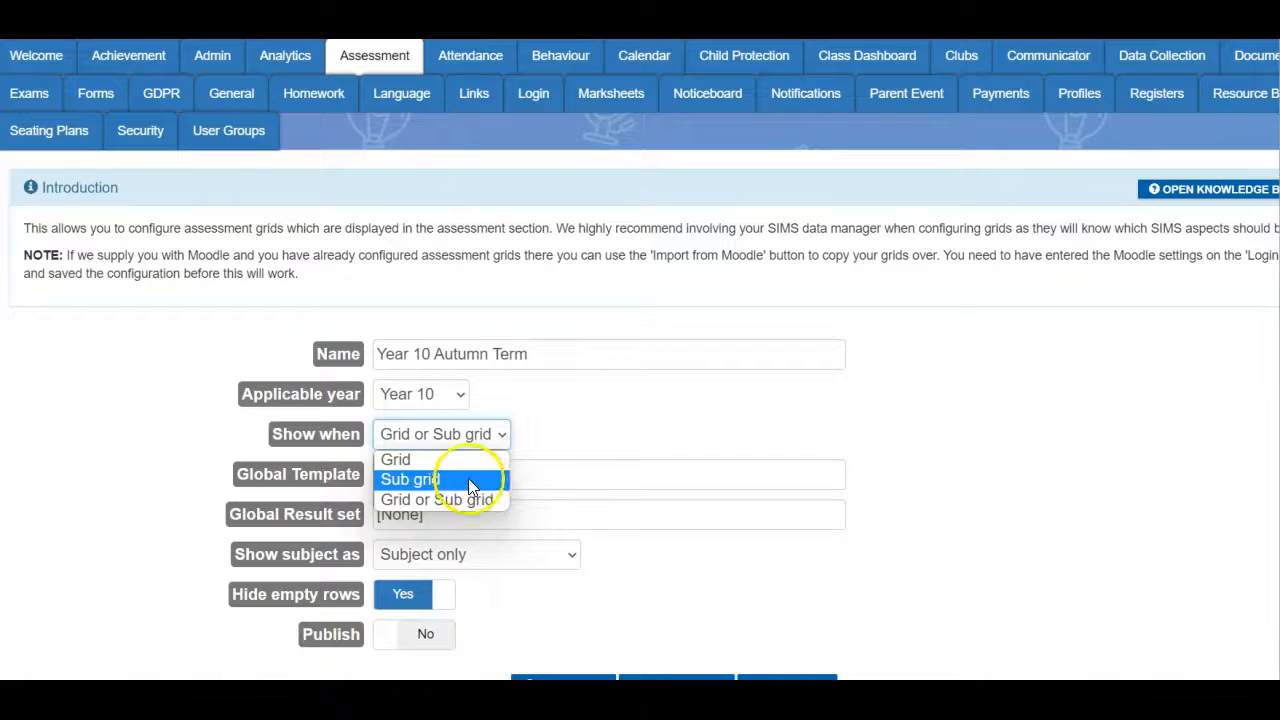
left_click(463, 470)
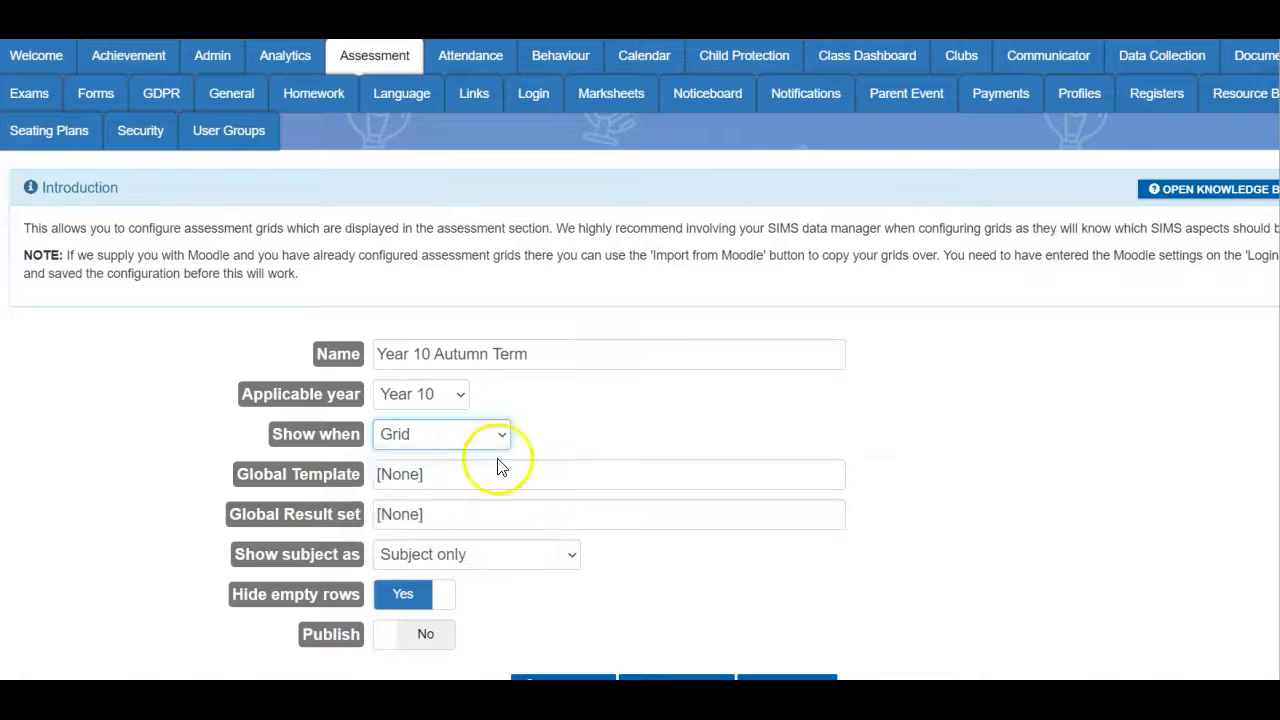
Step: Search the global templates for "over" and assign Overview Screenshare as the grid's Global Template
left_click(812, 480)
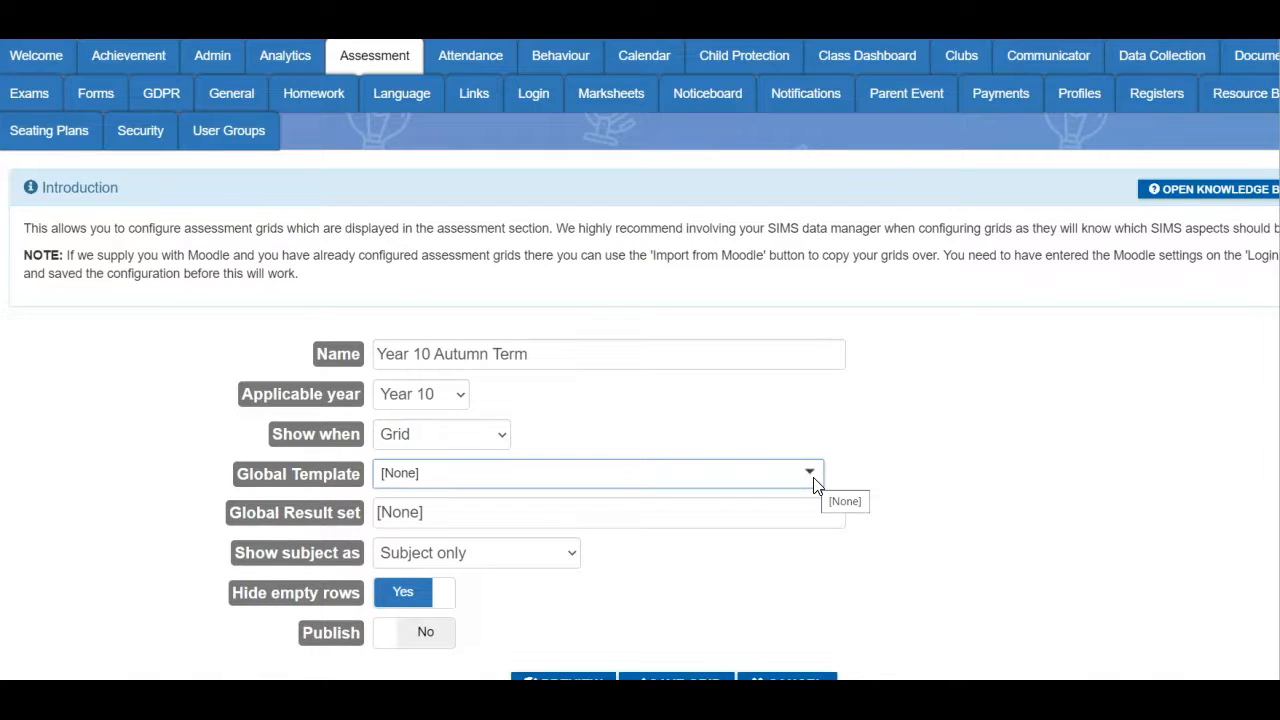
left_click(812, 478)
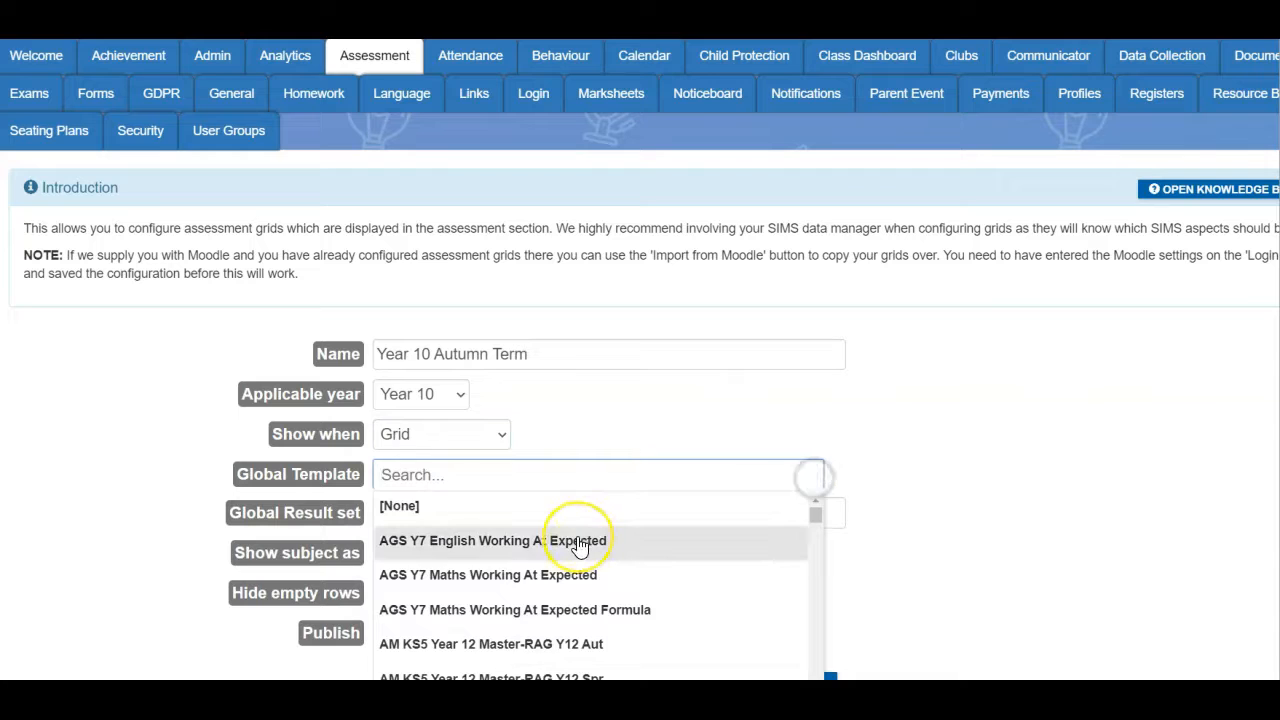
scroll(580, 545, "down", 2)
scroll(580, 545, "down", 6)
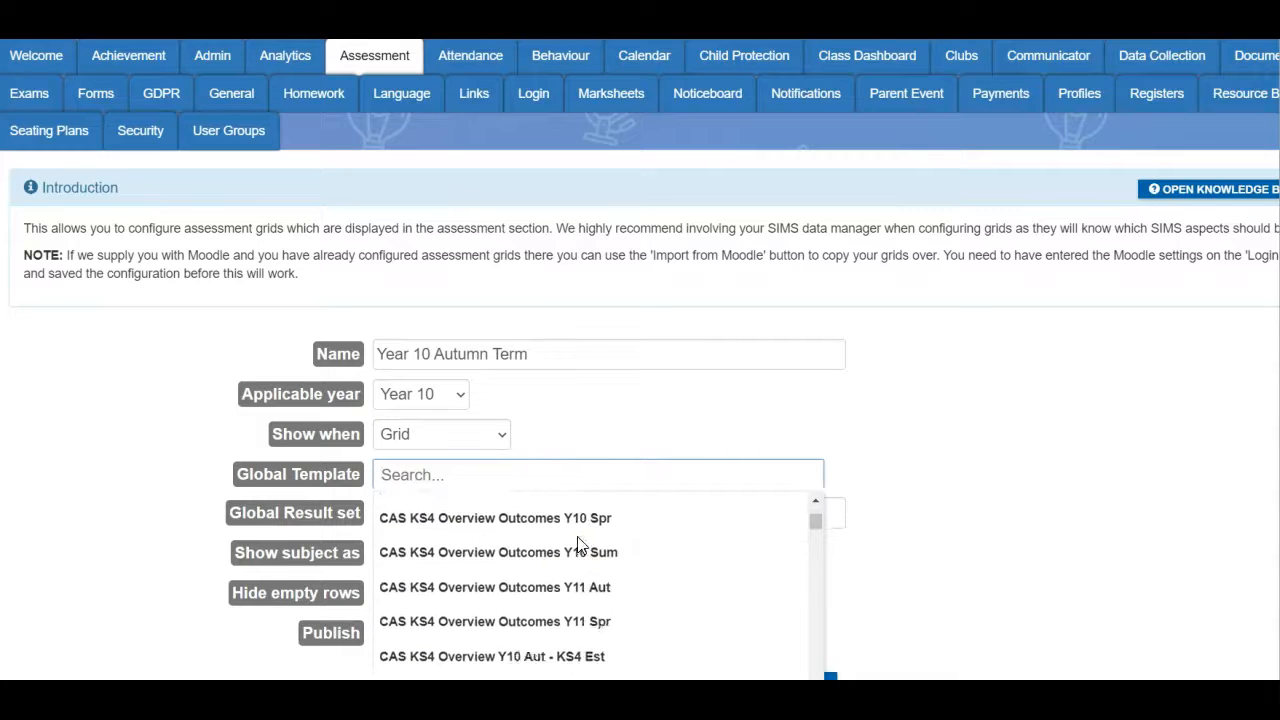
scroll(580, 545, "down", 8)
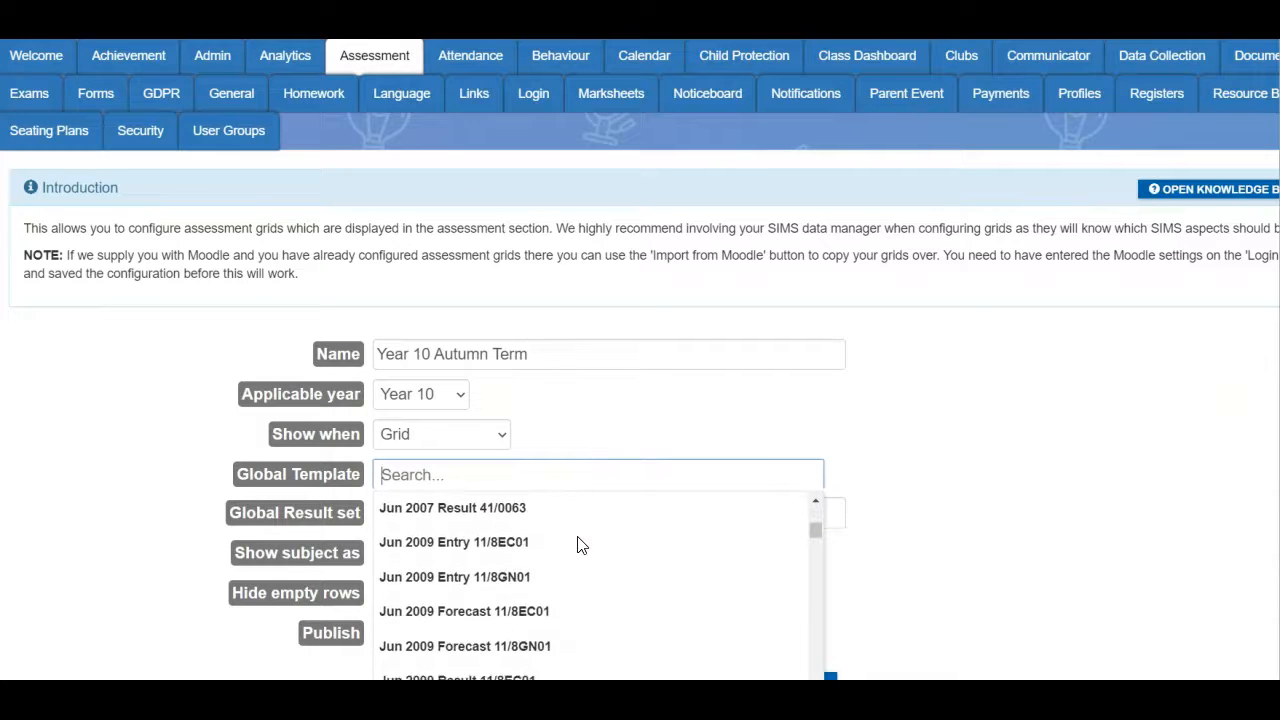
scroll(580, 545, "down", 8)
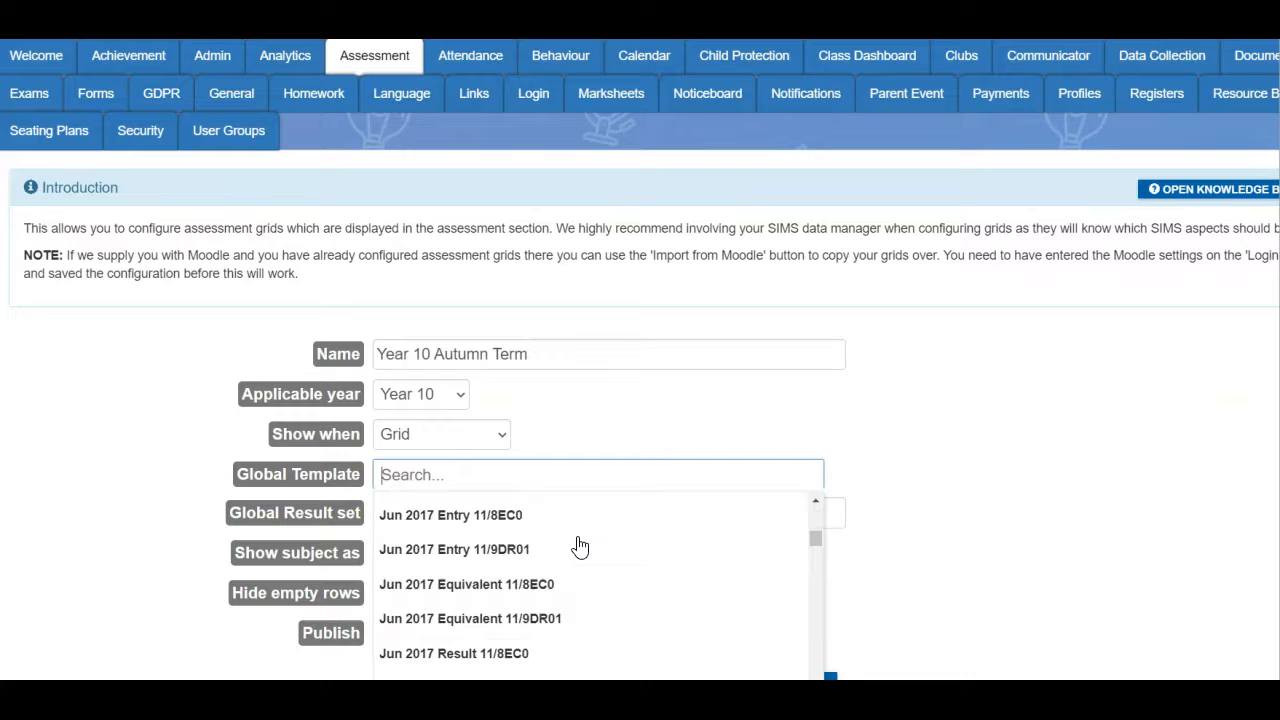
scroll(559, 551, "down", 6)
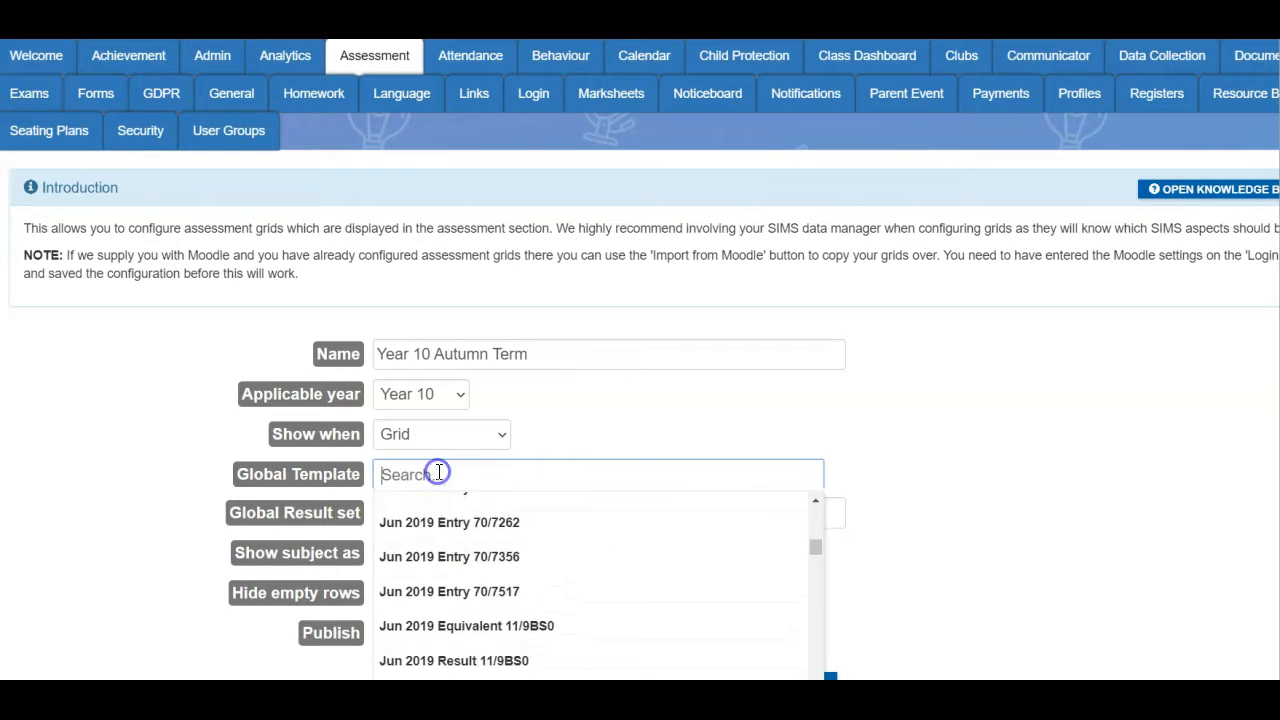
type("over")
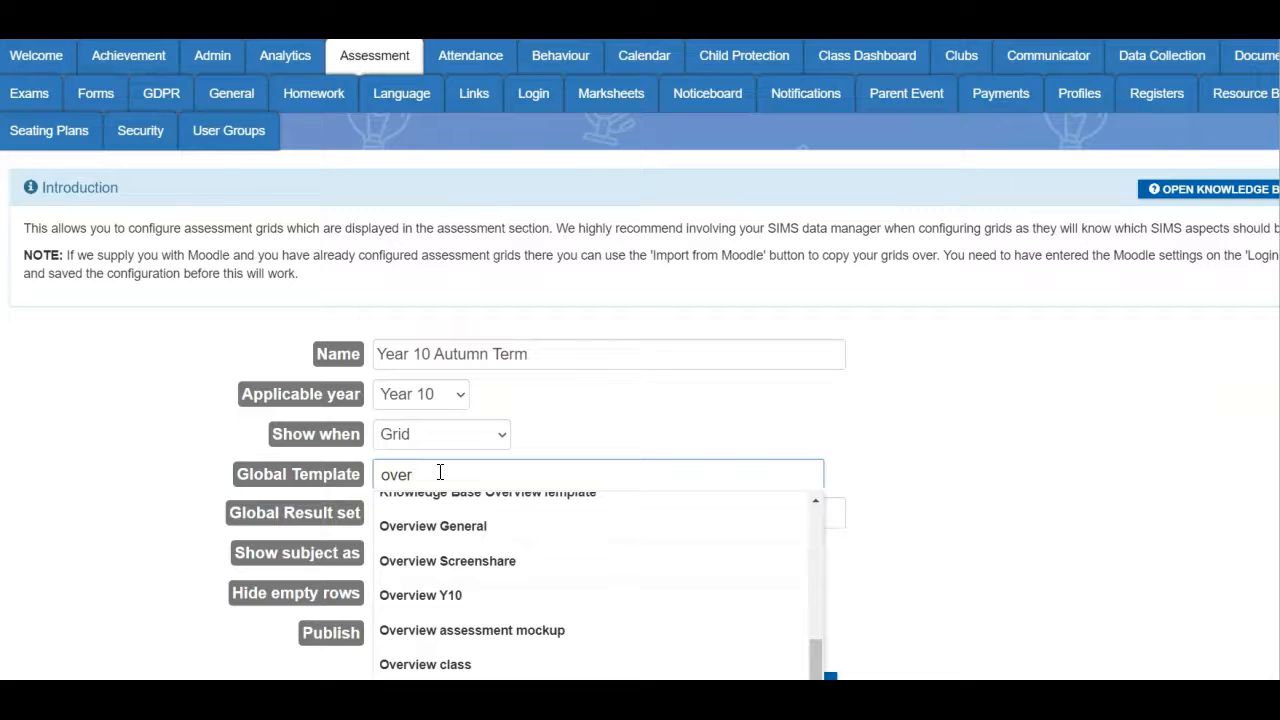
left_click(481, 560)
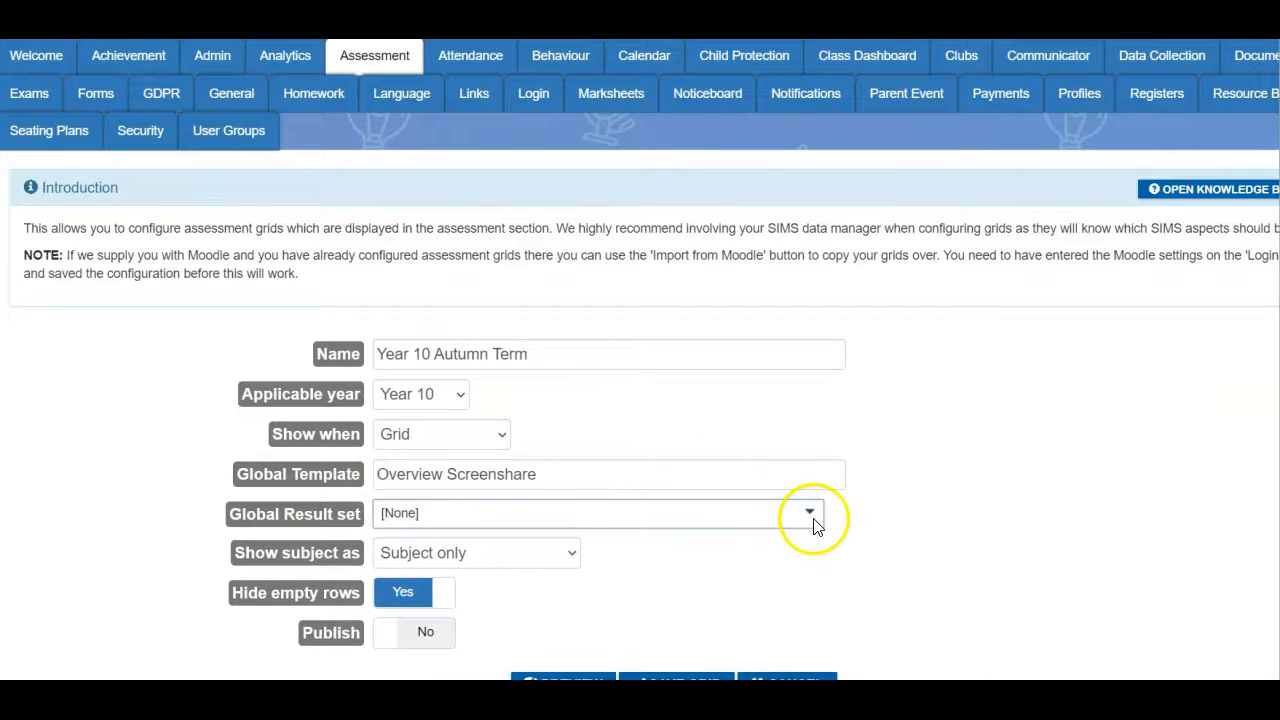
Step: Browse the available Global Result set options without choosing one
left_click(810, 515)
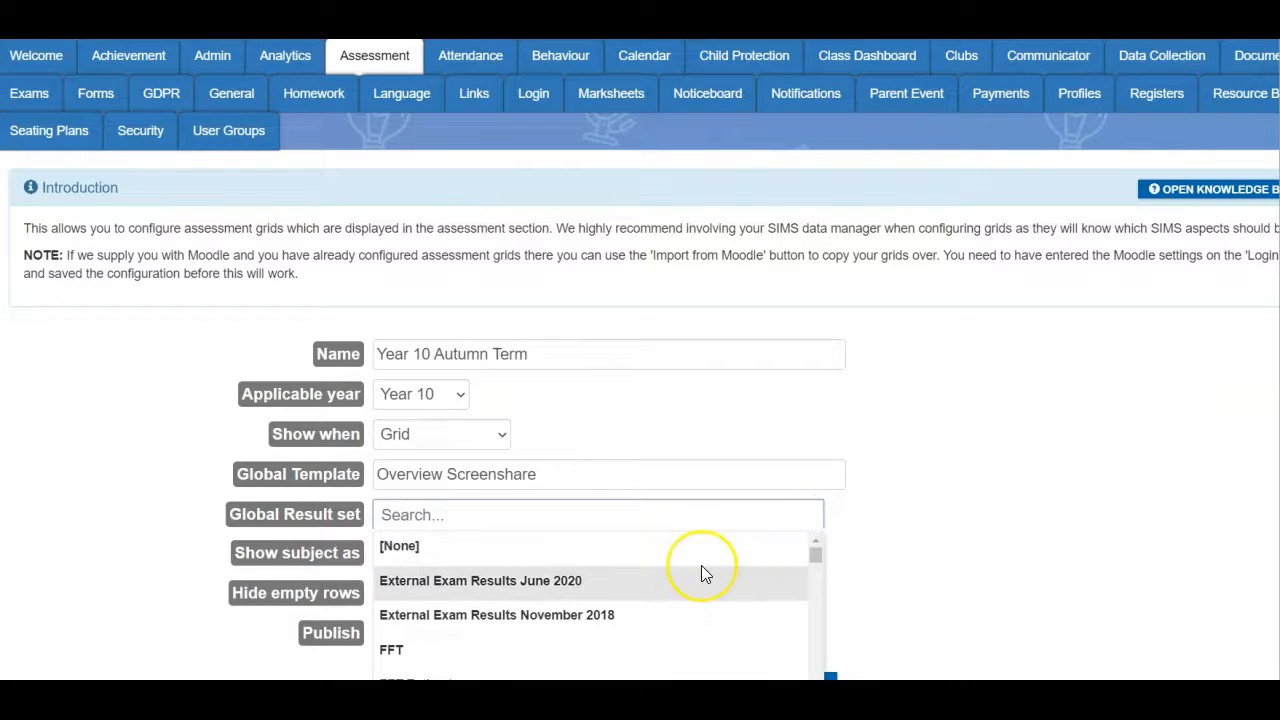
scroll(702, 572, "down", 8)
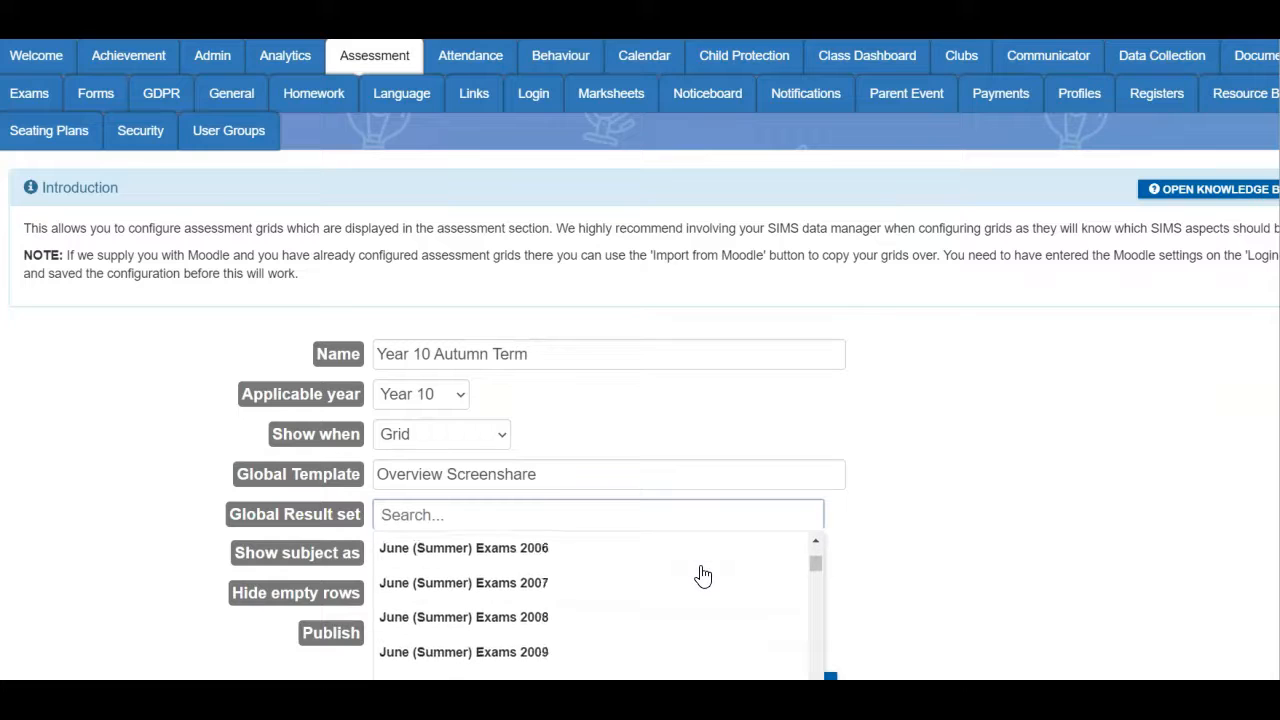
scroll(702, 574, "down", 6)
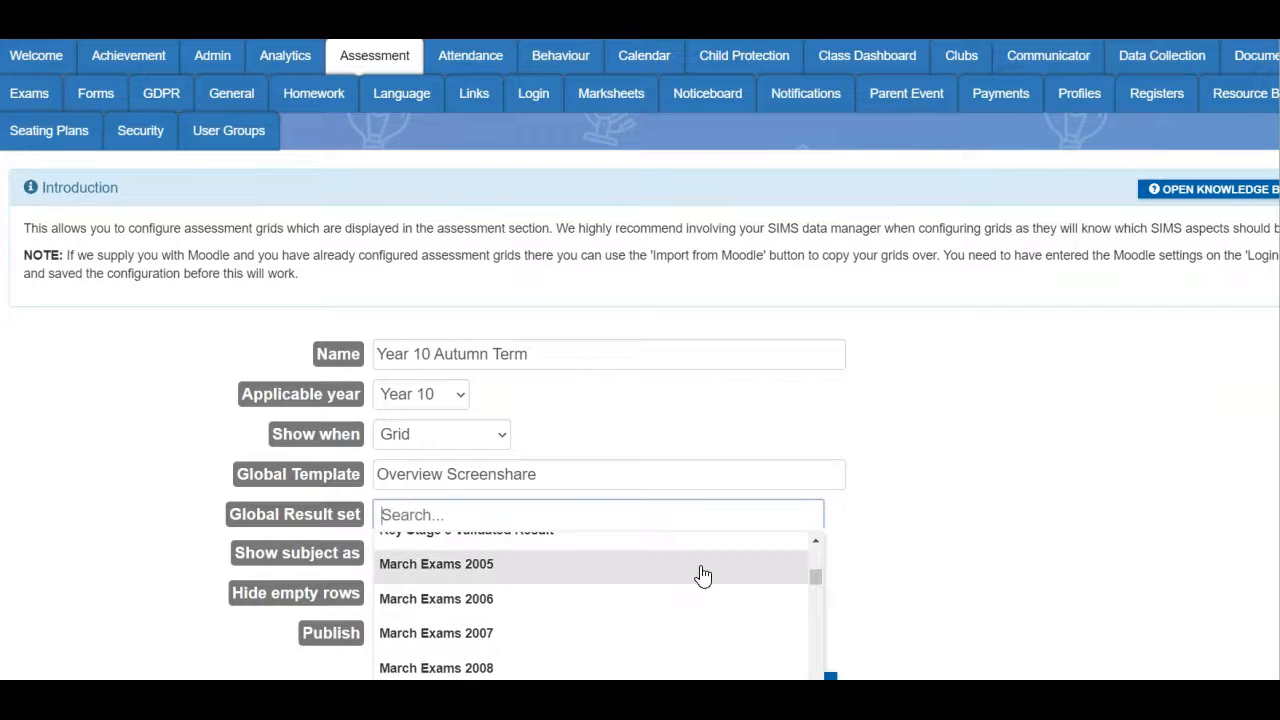
scroll(702, 574, "down", 8)
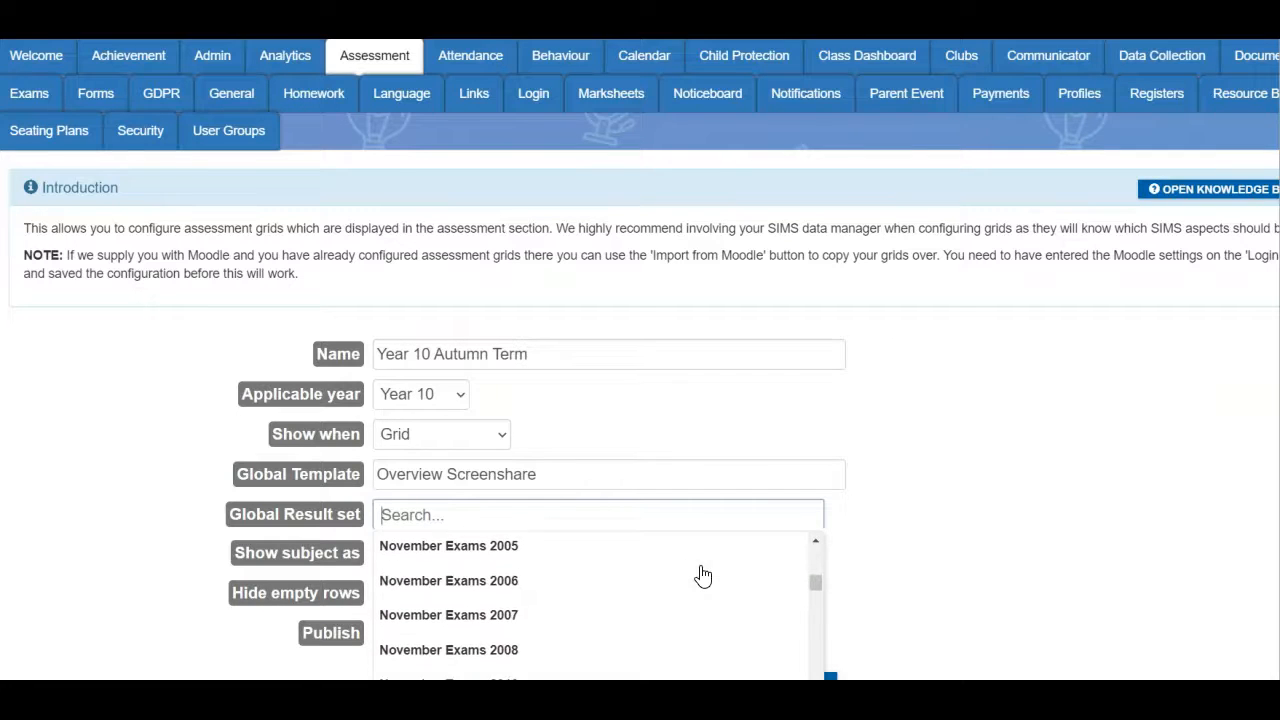
left_click(870, 568)
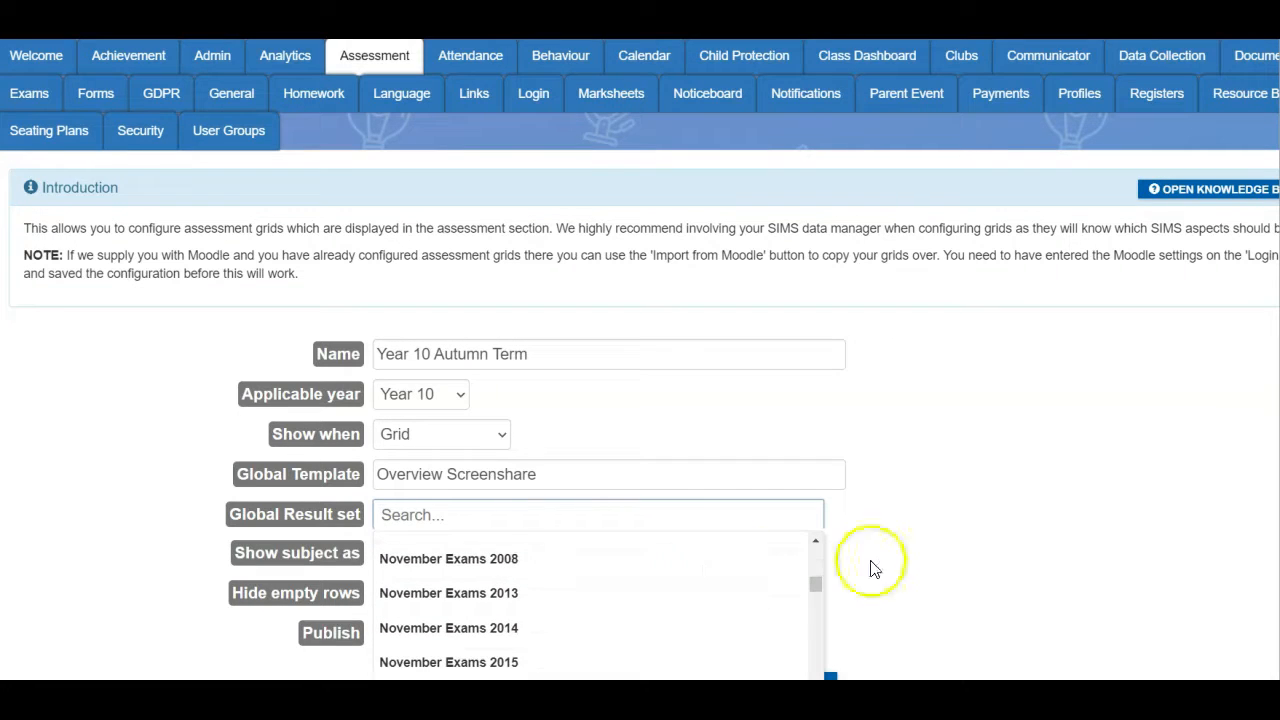
left_click(951, 545)
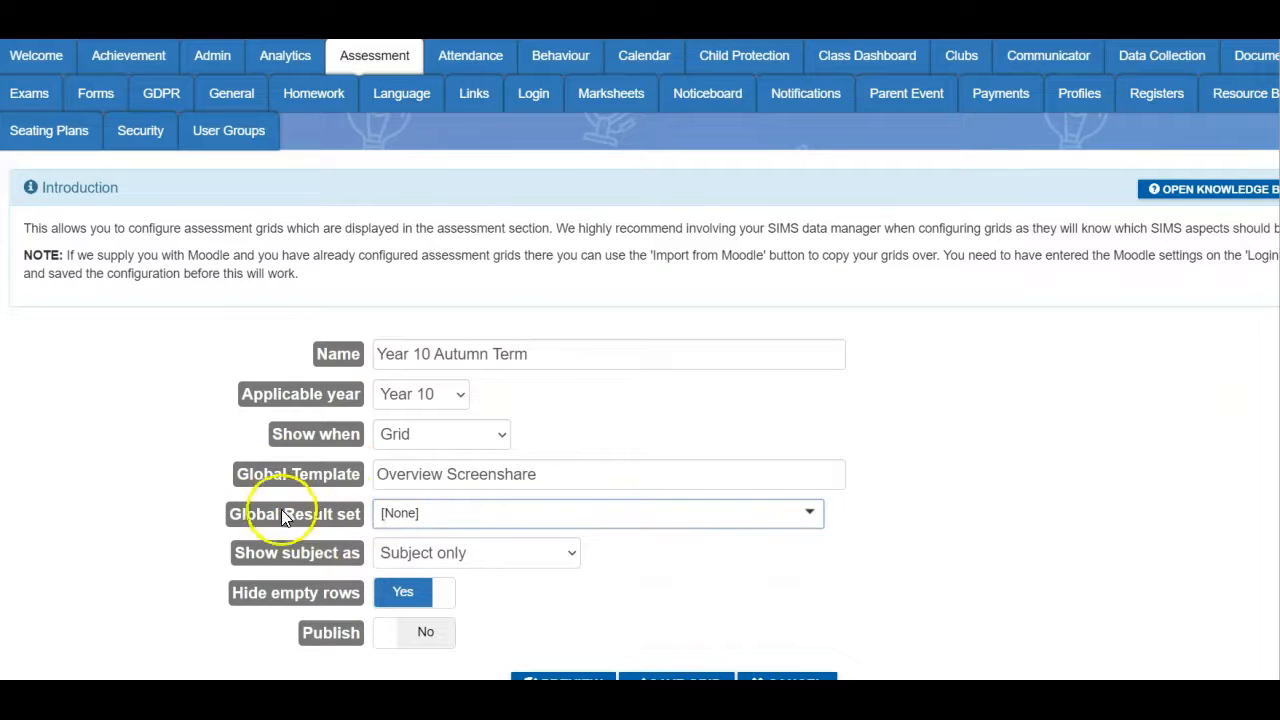
Step: Show subjects as Subject, Group & Teacher, and toggle Hide empty rows off and back to Yes
scroll(884, 547, "down", 2)
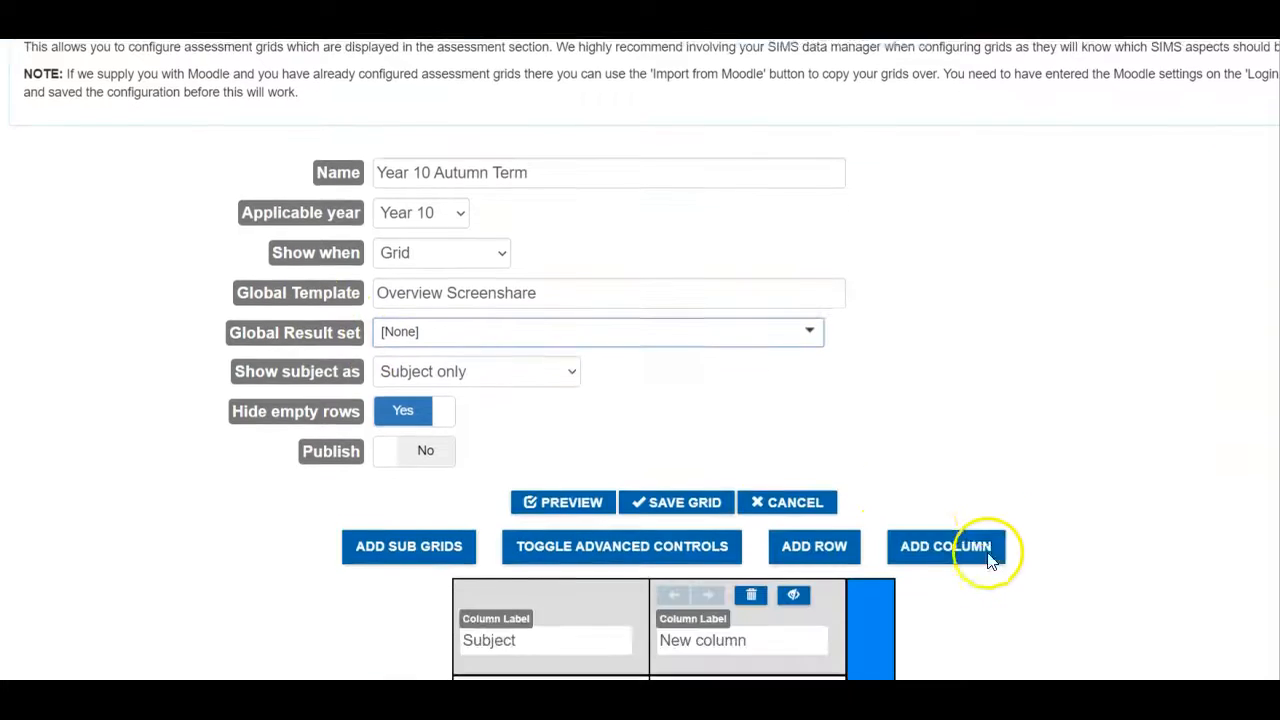
left_click(570, 372)
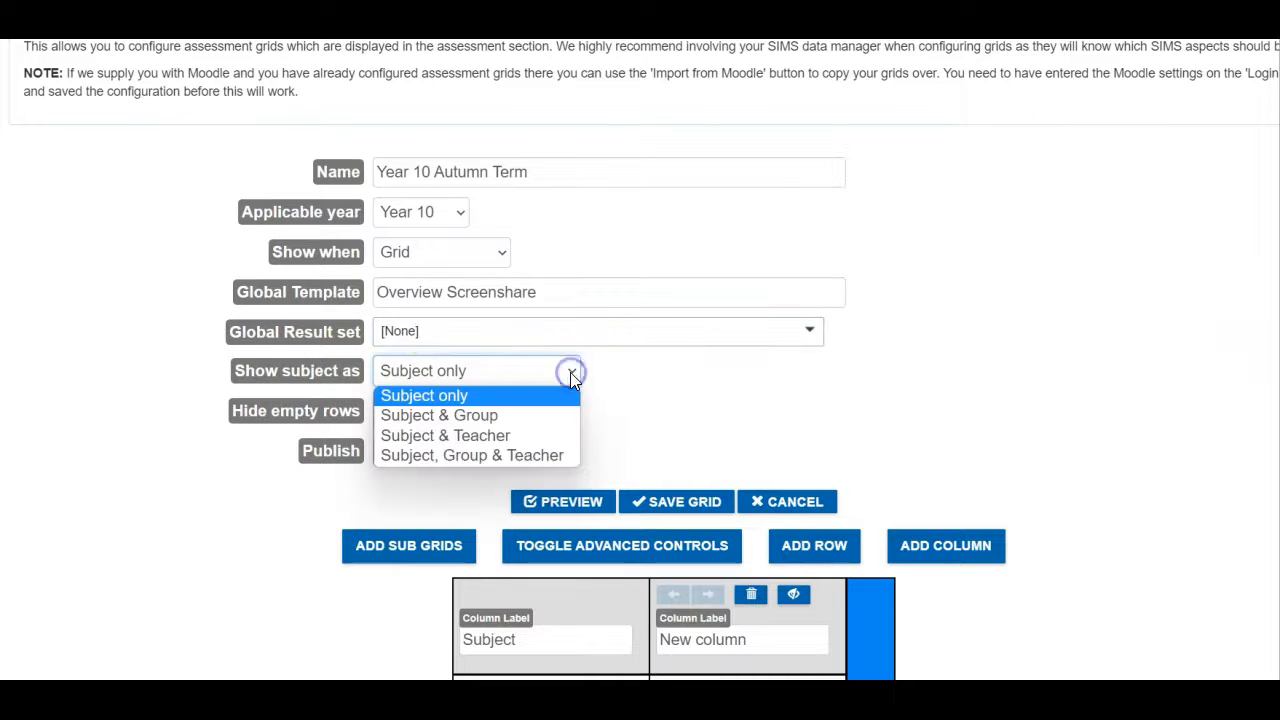
left_click(529, 457)
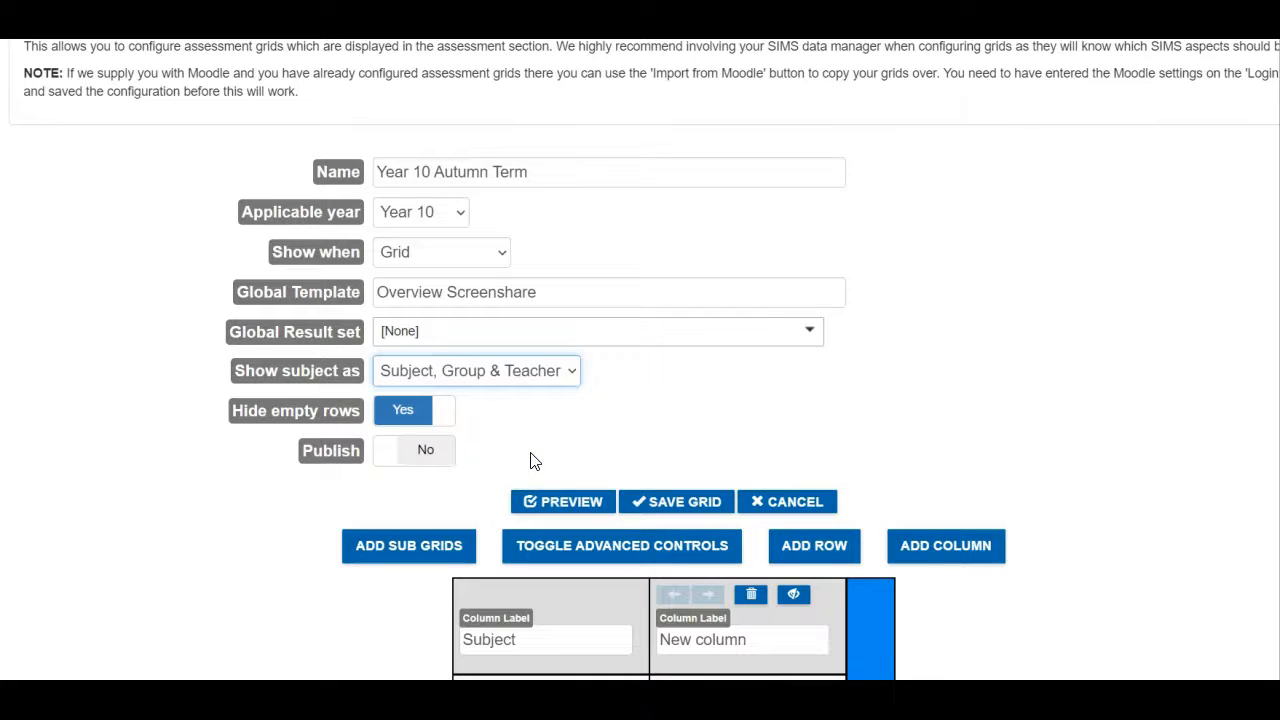
left_click(397, 413)
left_click(397, 413)
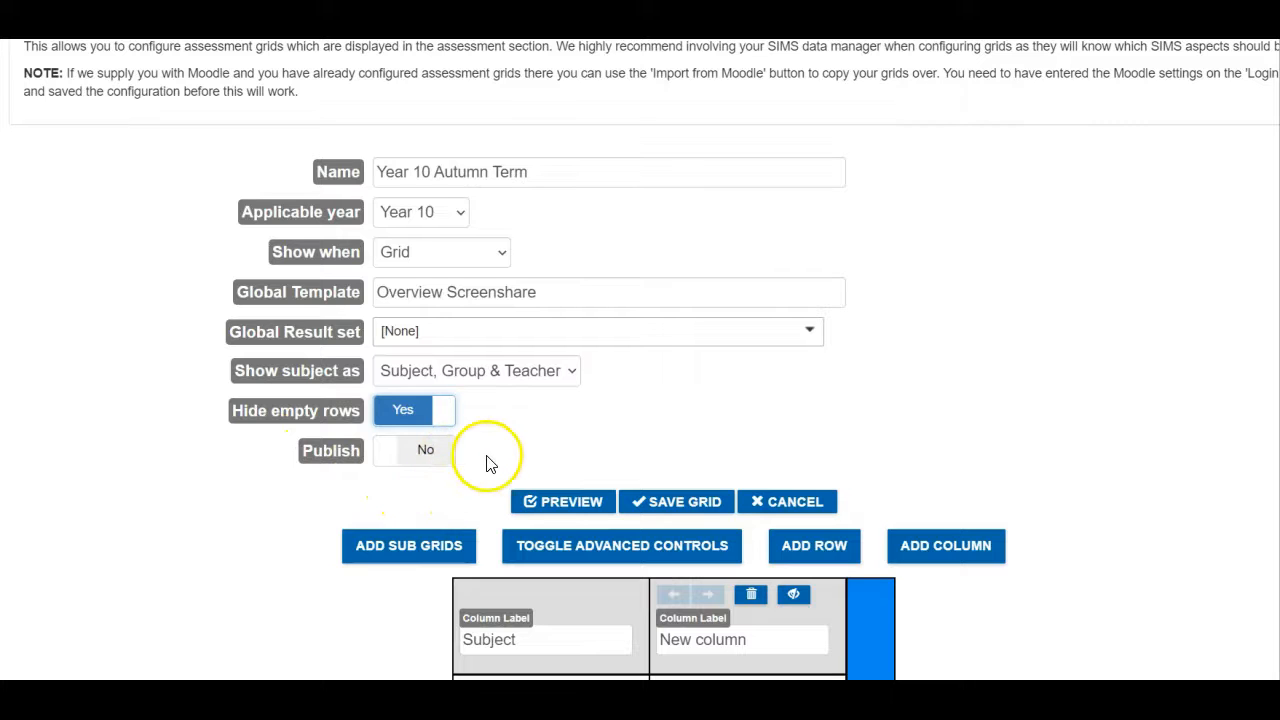
Step: Check the Enable Assessment screen setting in the General settings and return to the assessment grid setup
scroll(505, 463, "up", 3)
left_click(245, 170)
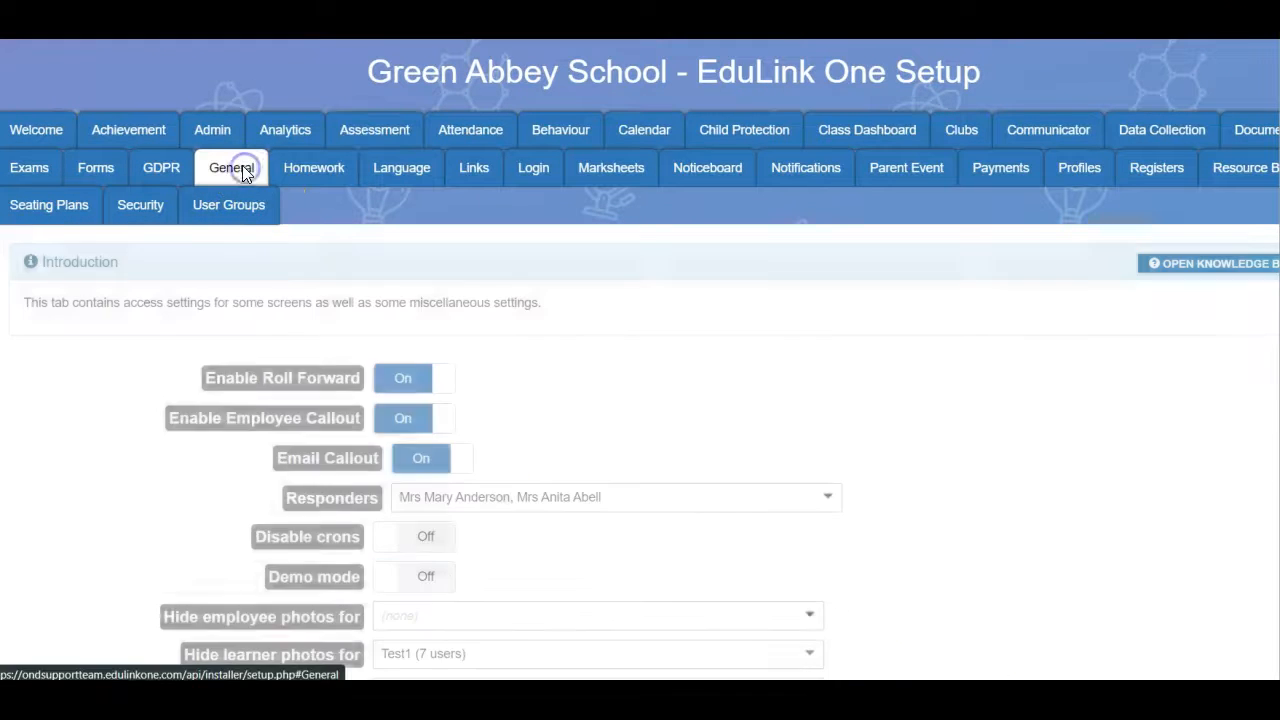
scroll(740, 465, "down", 2)
scroll(762, 474, "down", 5)
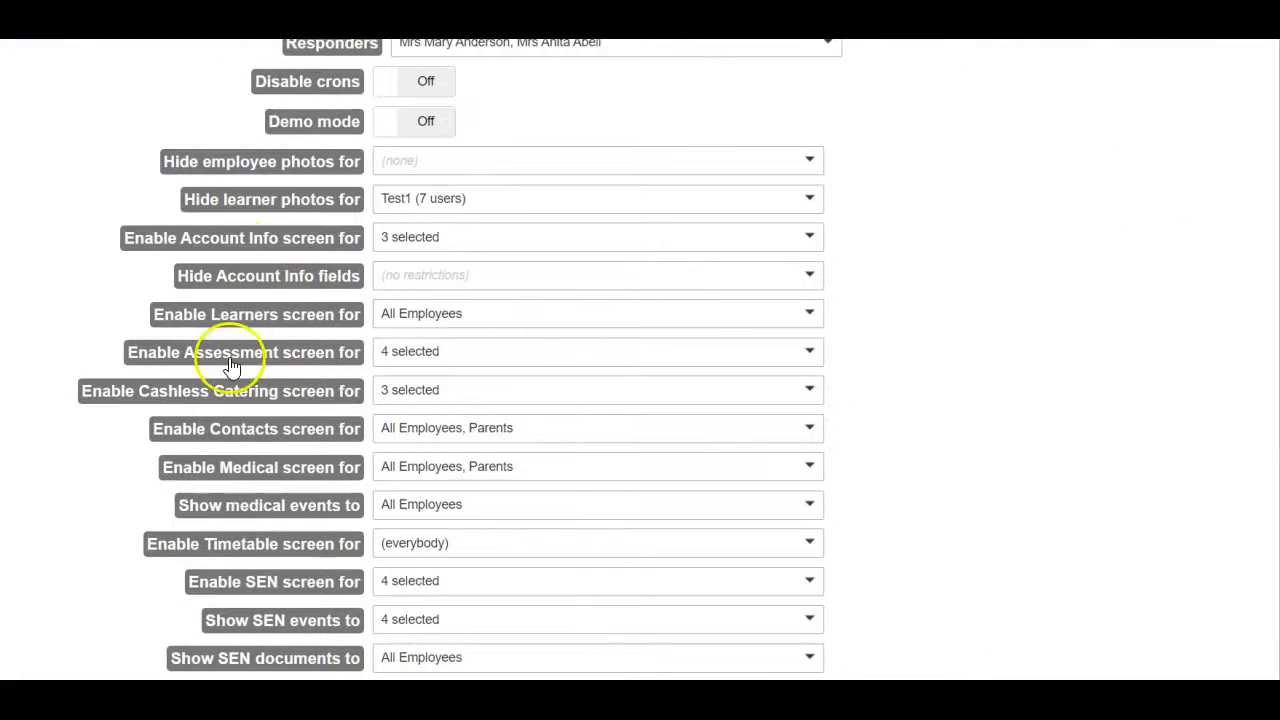
scroll(571, 257, "up", 5)
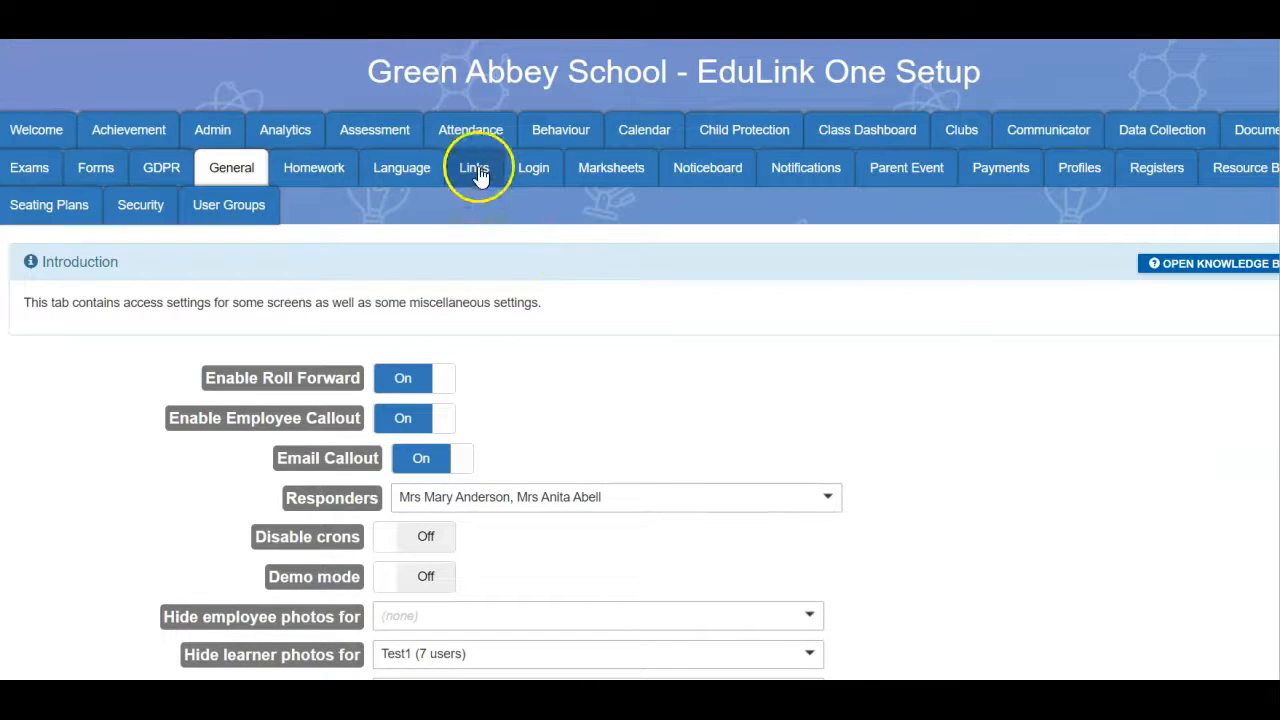
left_click(406, 132)
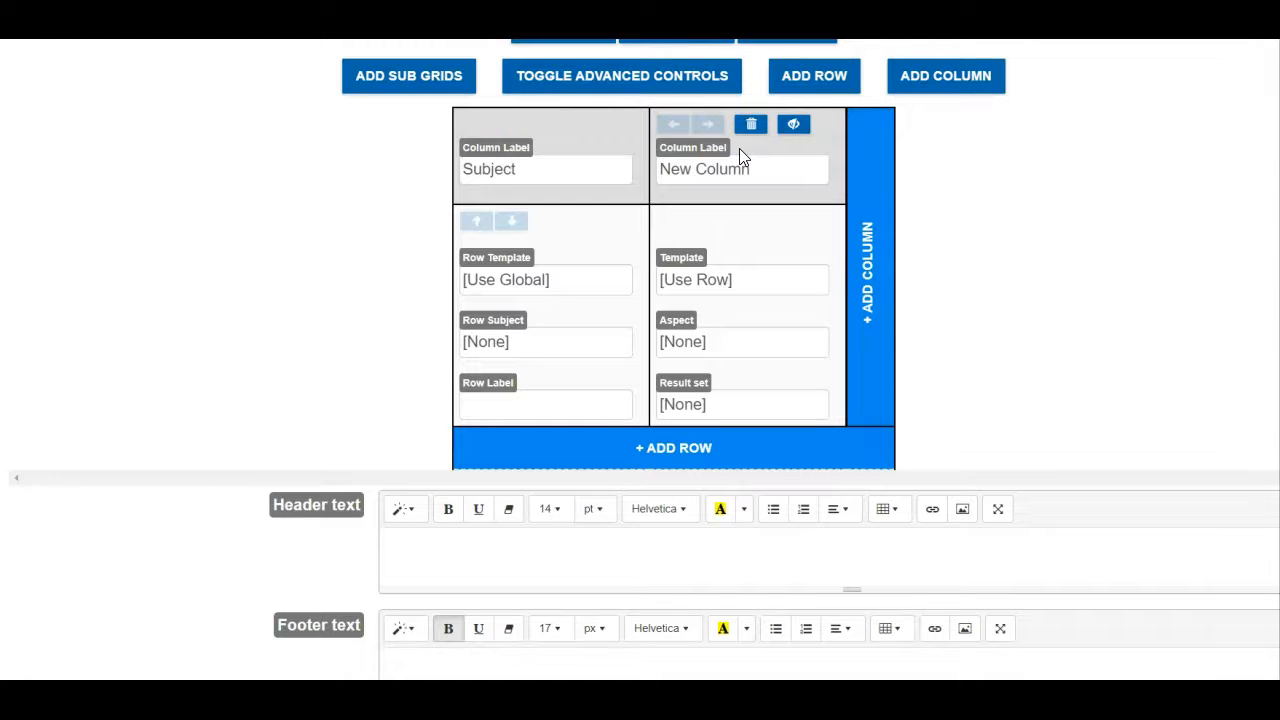
Step: Add two more rows and two more columns to the assessment grid
left_click(822, 80)
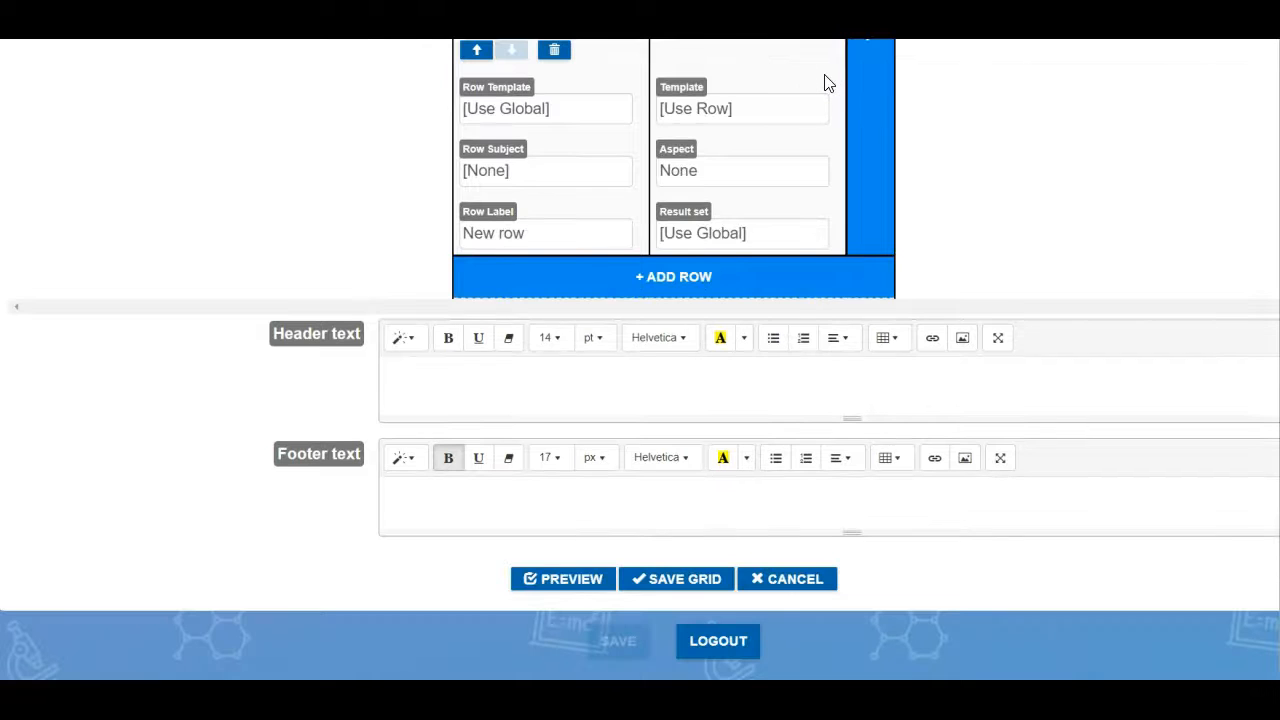
scroll(1063, 180, "up", 5)
left_click(963, 140)
scroll(1030, 225, "up", 3)
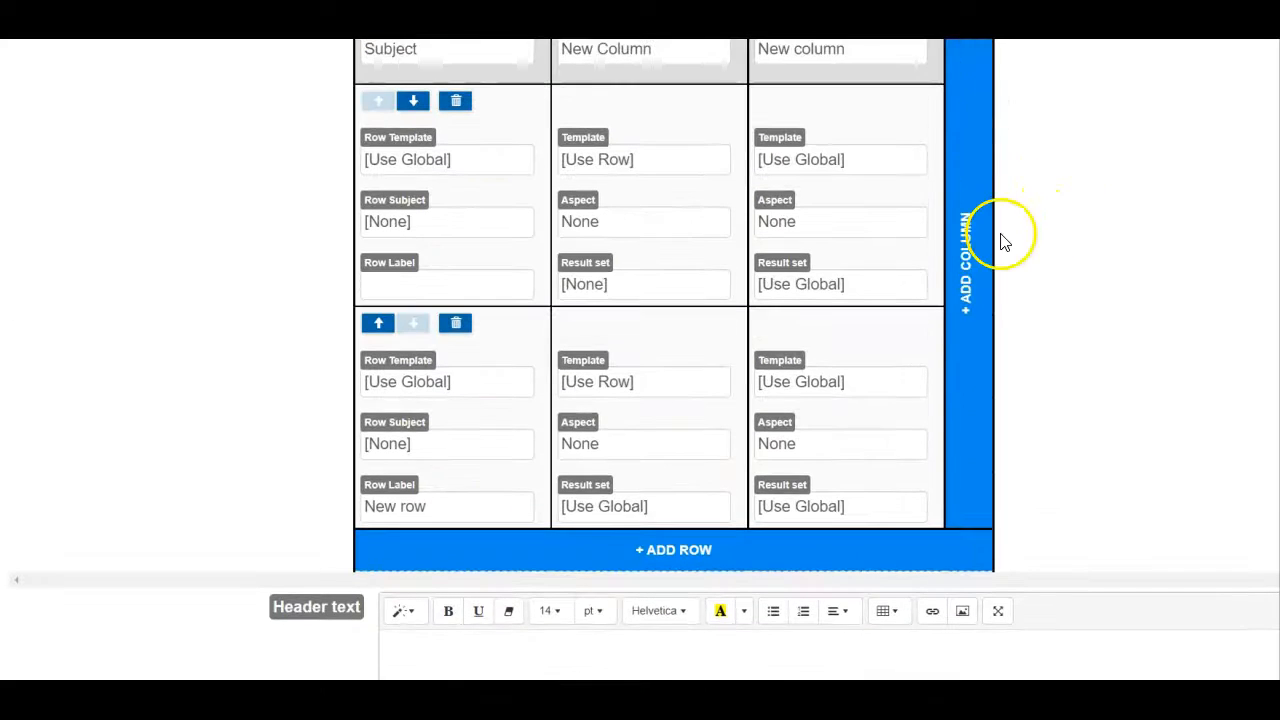
left_click(967, 258)
left_click(829, 544)
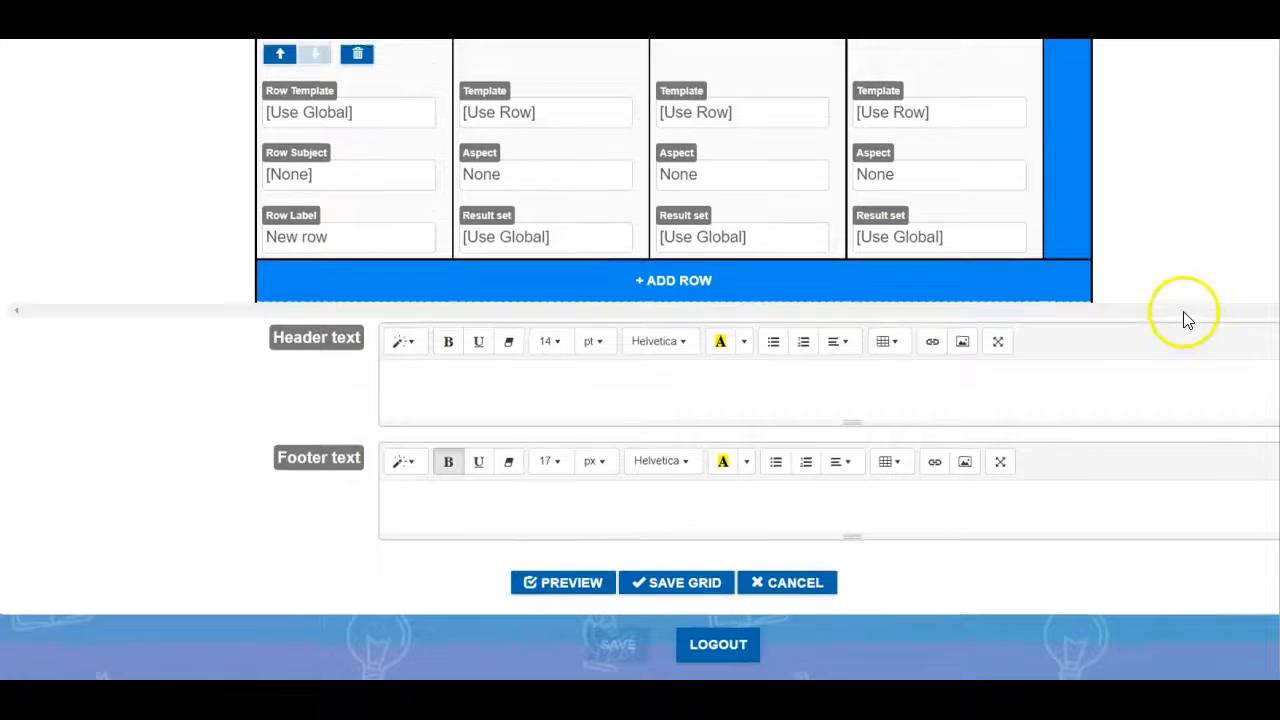
scroll(1185, 318, "up", 10)
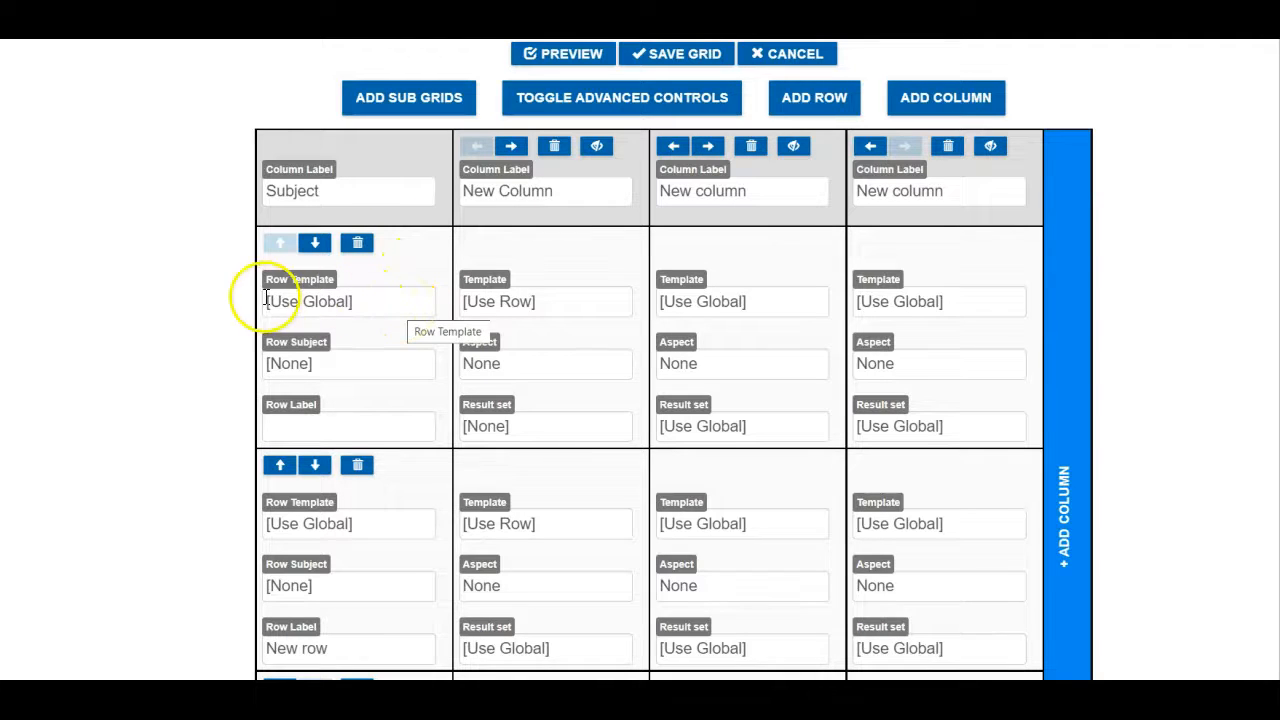
Step: Browse the Row Template options for the first row and choose [Use Global]
left_click(423, 301)
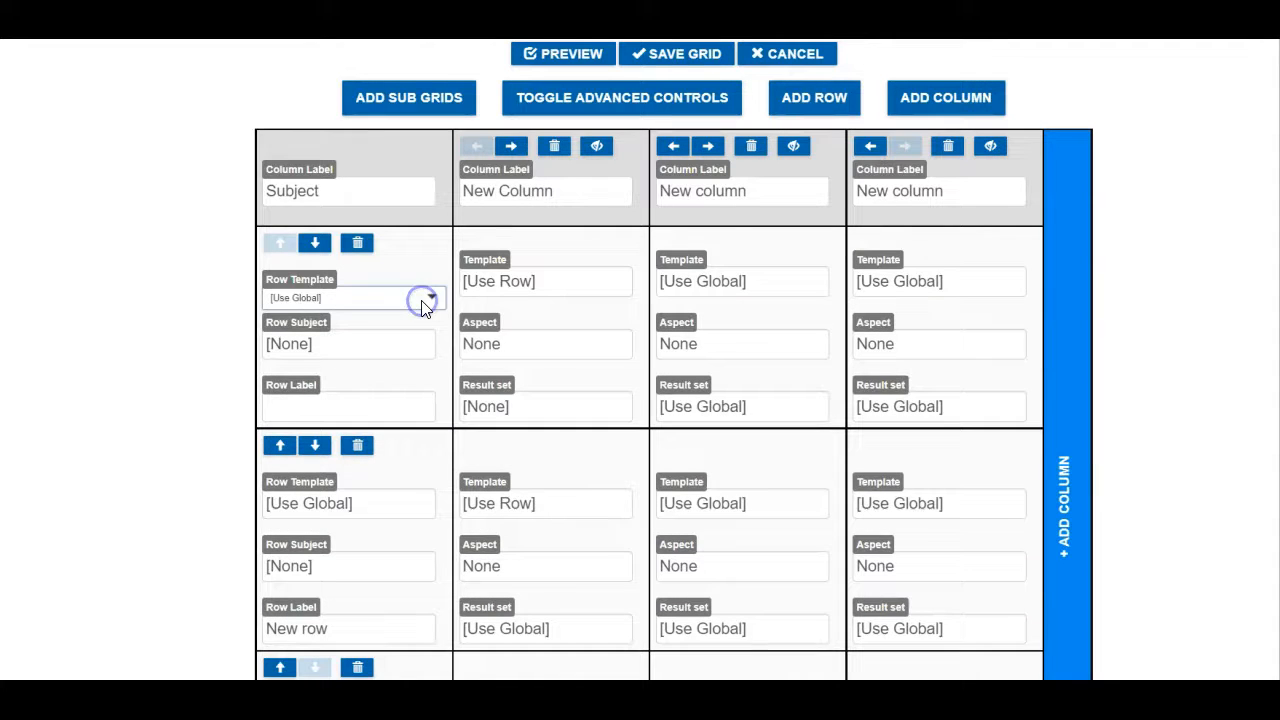
left_click(432, 298)
scroll(414, 480, "down", 5)
scroll(409, 463, "up", 5)
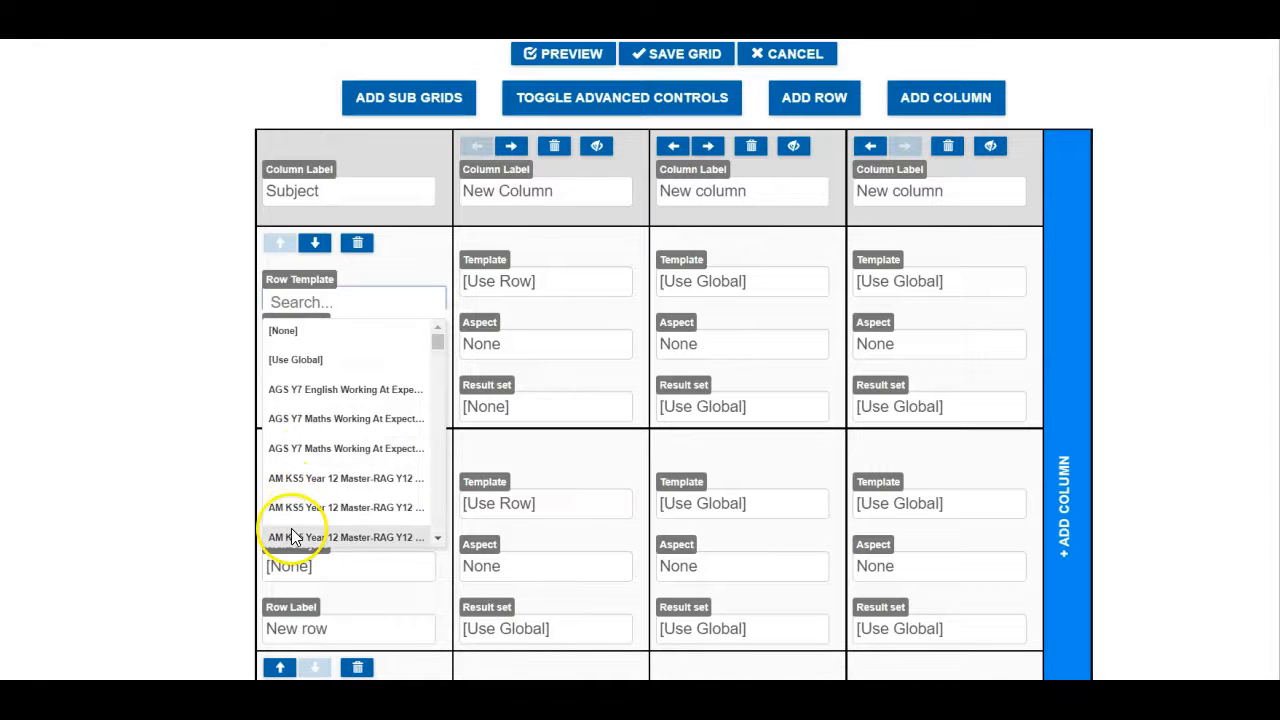
left_click(312, 360)
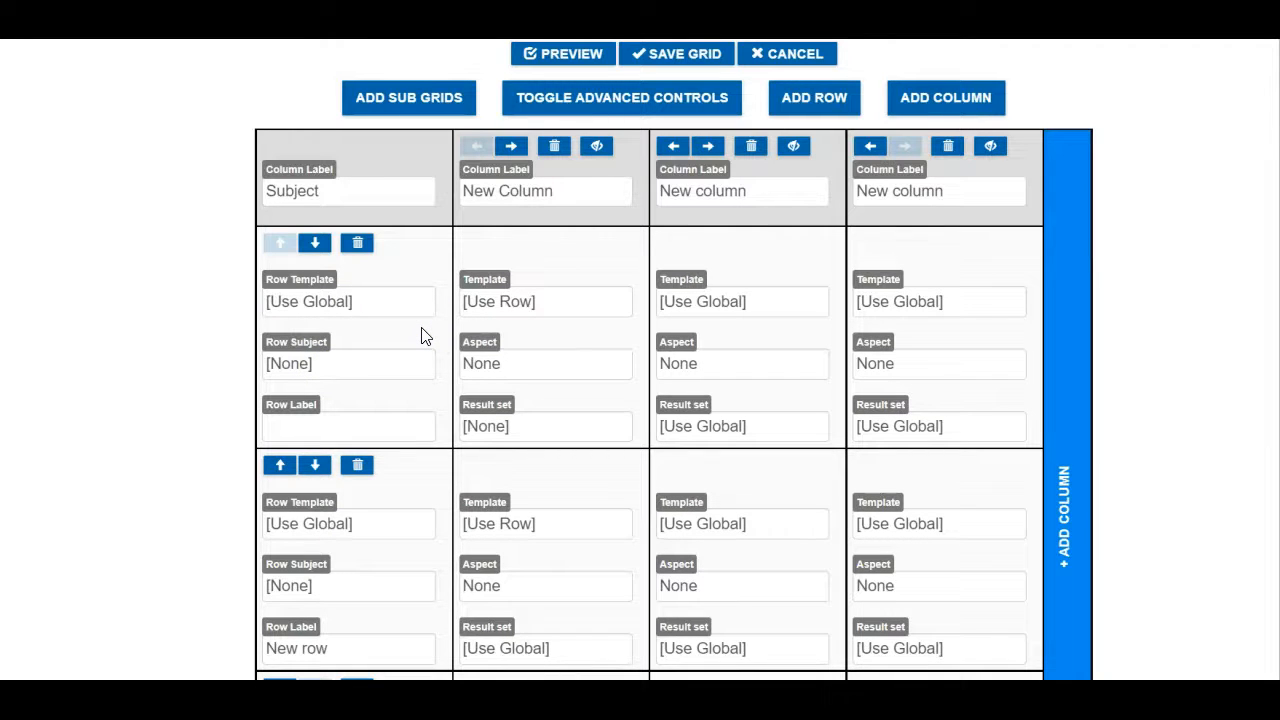
Step: Set the first row's Row Subject to English
left_click(423, 363)
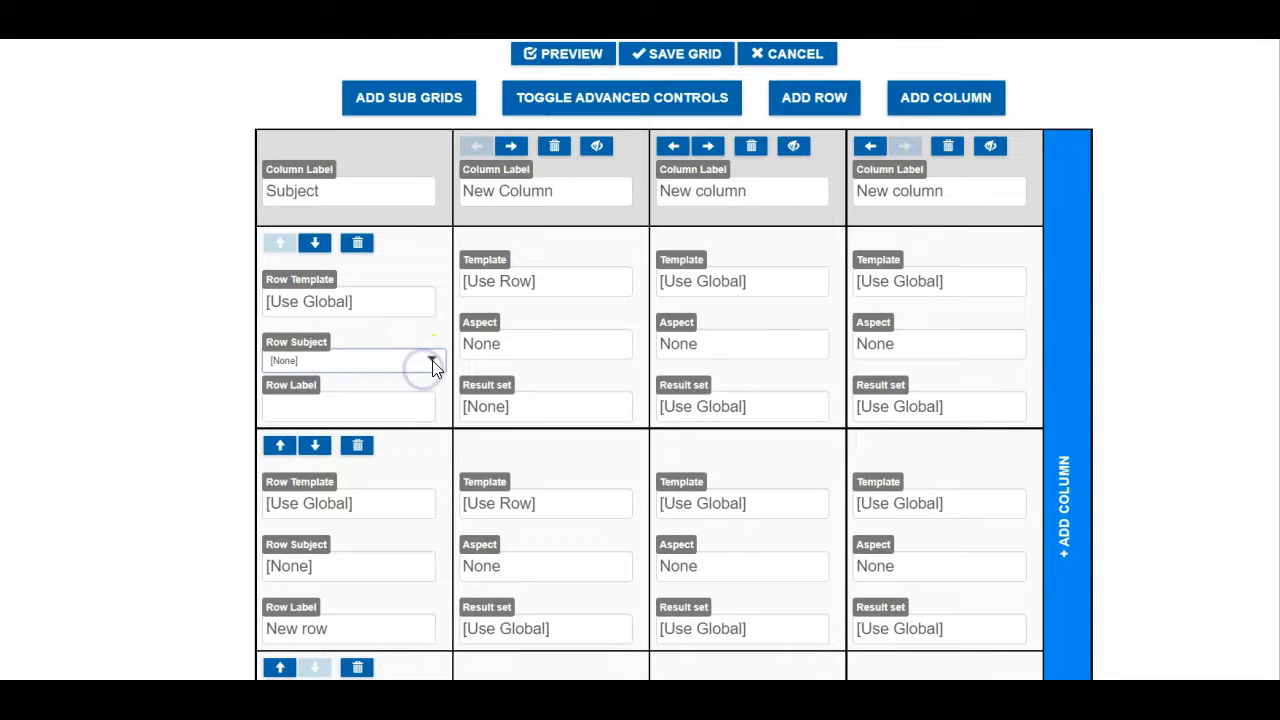
scroll(384, 474, "down", 5)
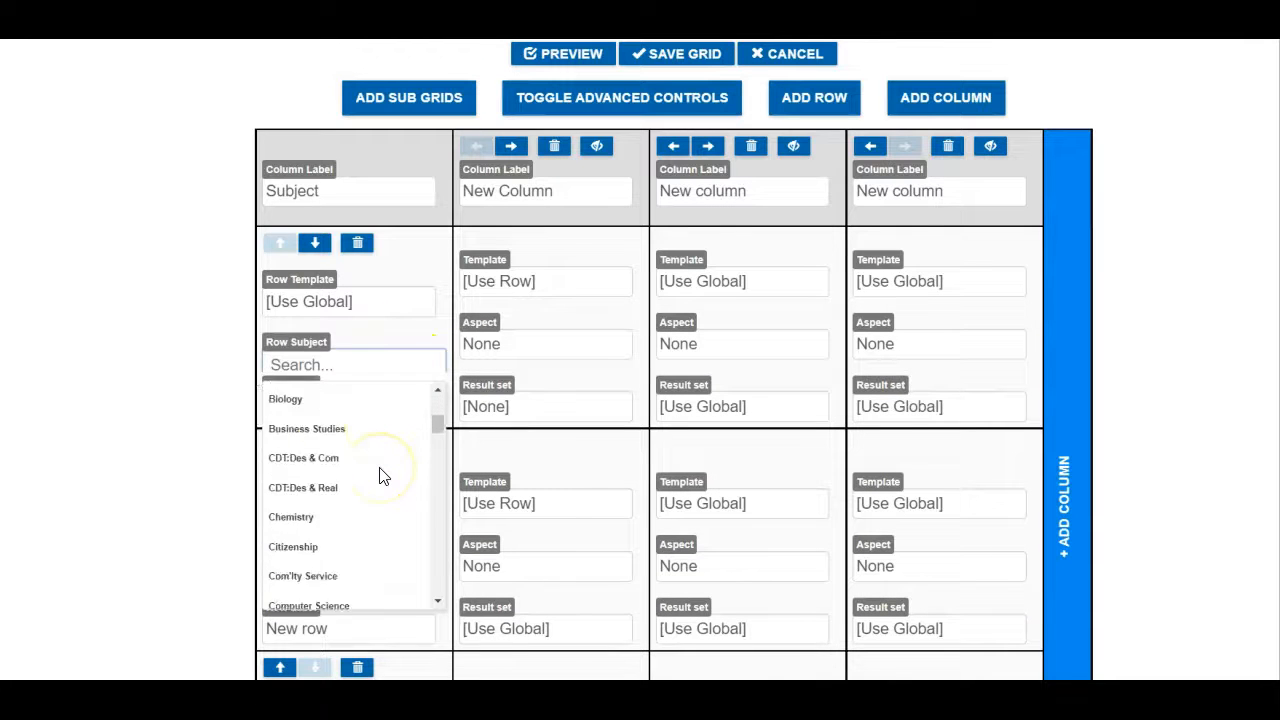
scroll(381, 476, "down", 4)
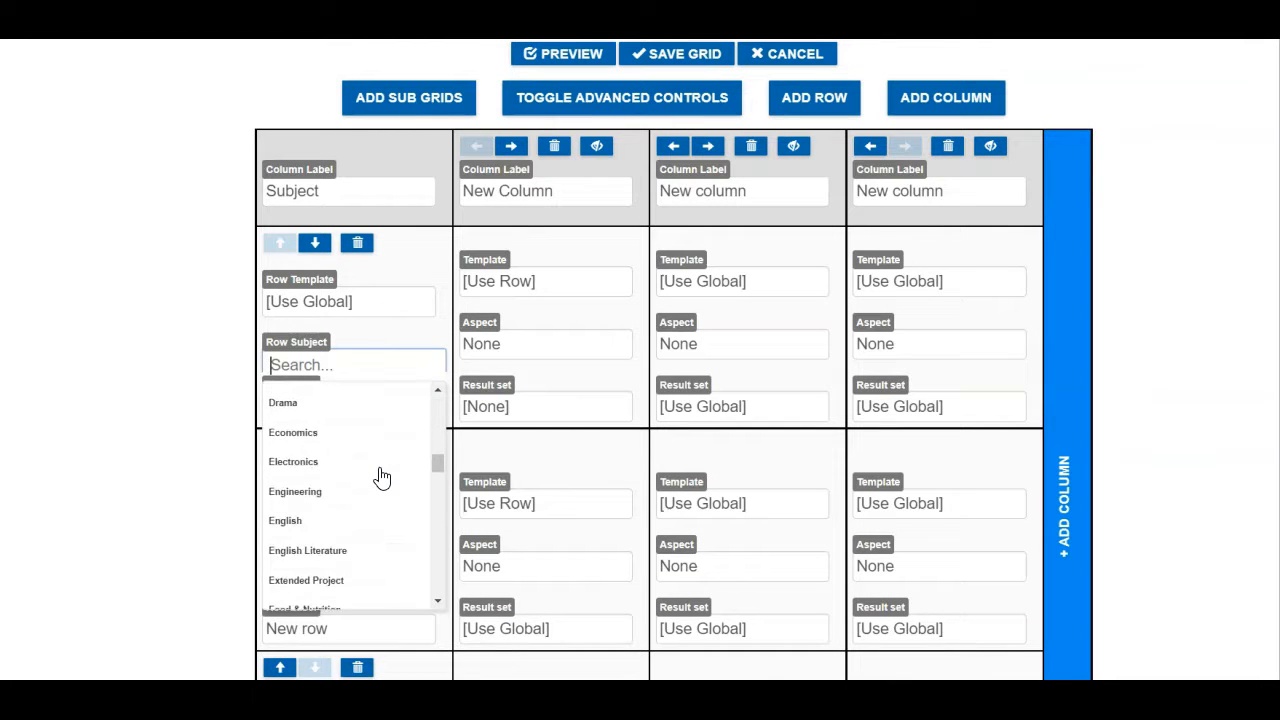
left_click(346, 520)
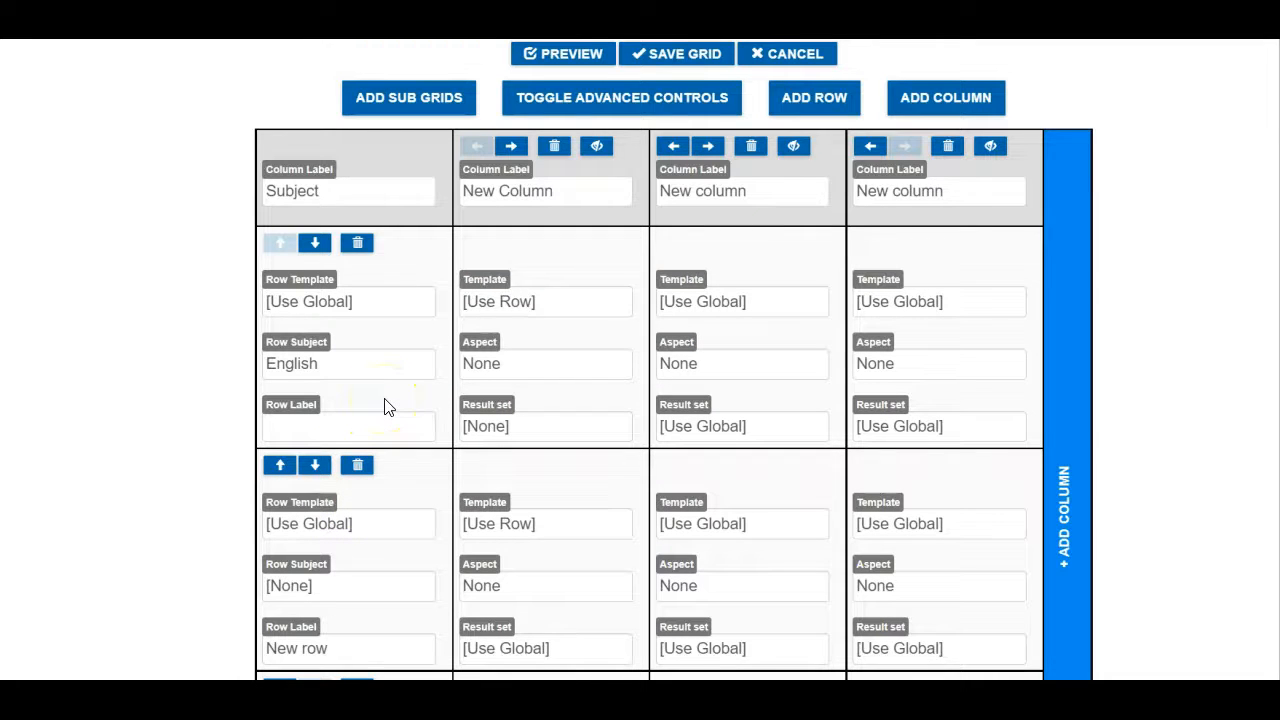
Step: Label the first column after Subject as Autumn
left_click_drag(551, 191, 430, 199)
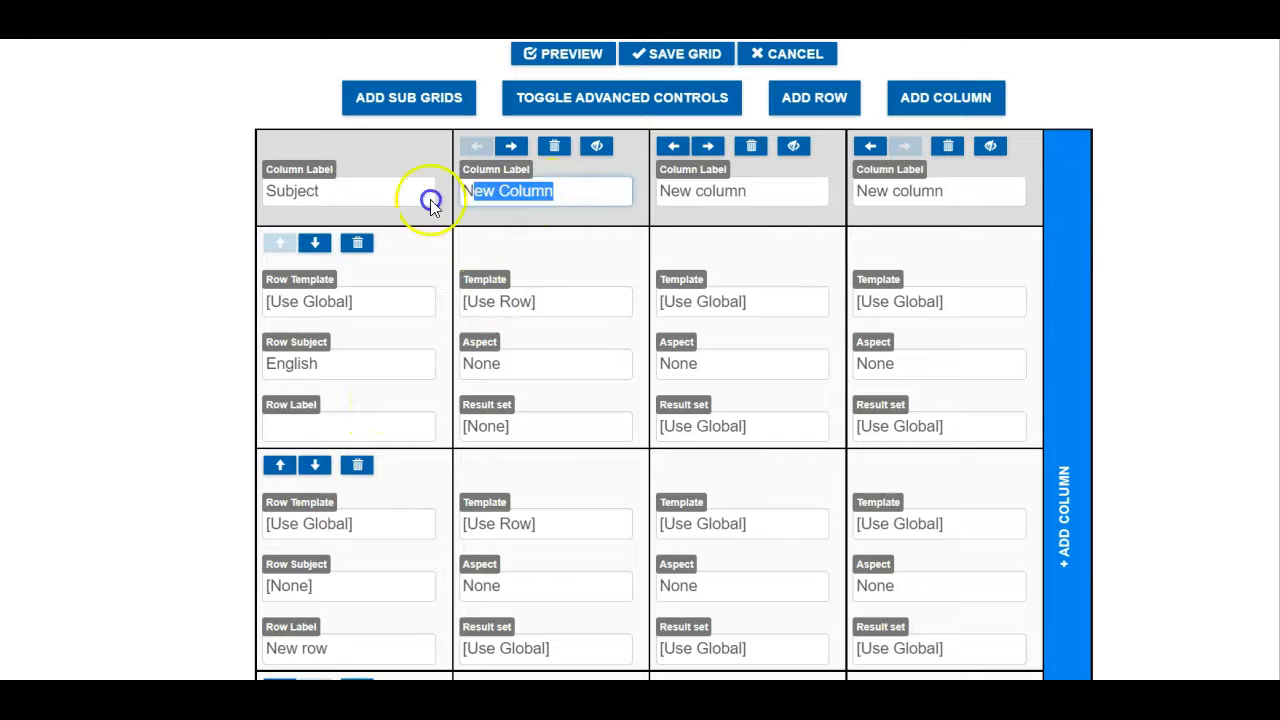
type("Autumn")
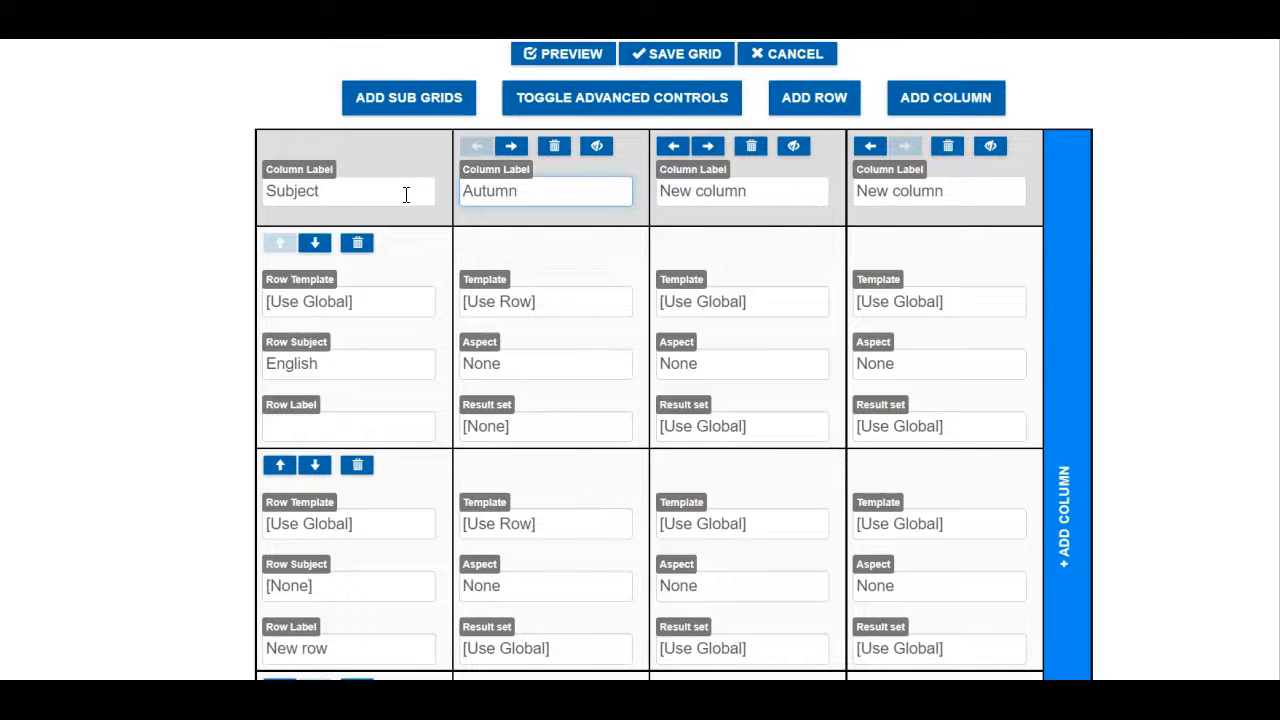
left_click(707, 147)
scroll(966, 297, "up", 10)
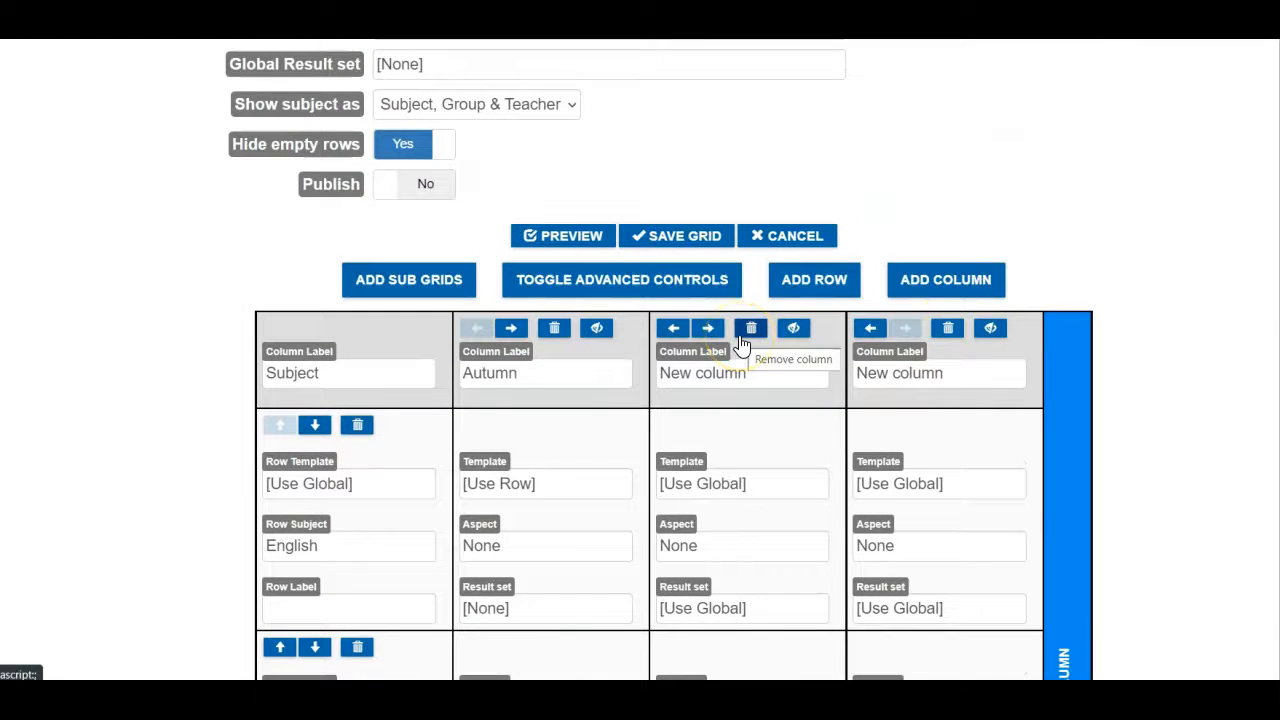
Step: Hide the last new column of the grid
left_click(990, 328)
scroll(990, 410, "down", 9)
scroll(1014, 330, "up", 5)
scroll(1001, 318, "up", 3)
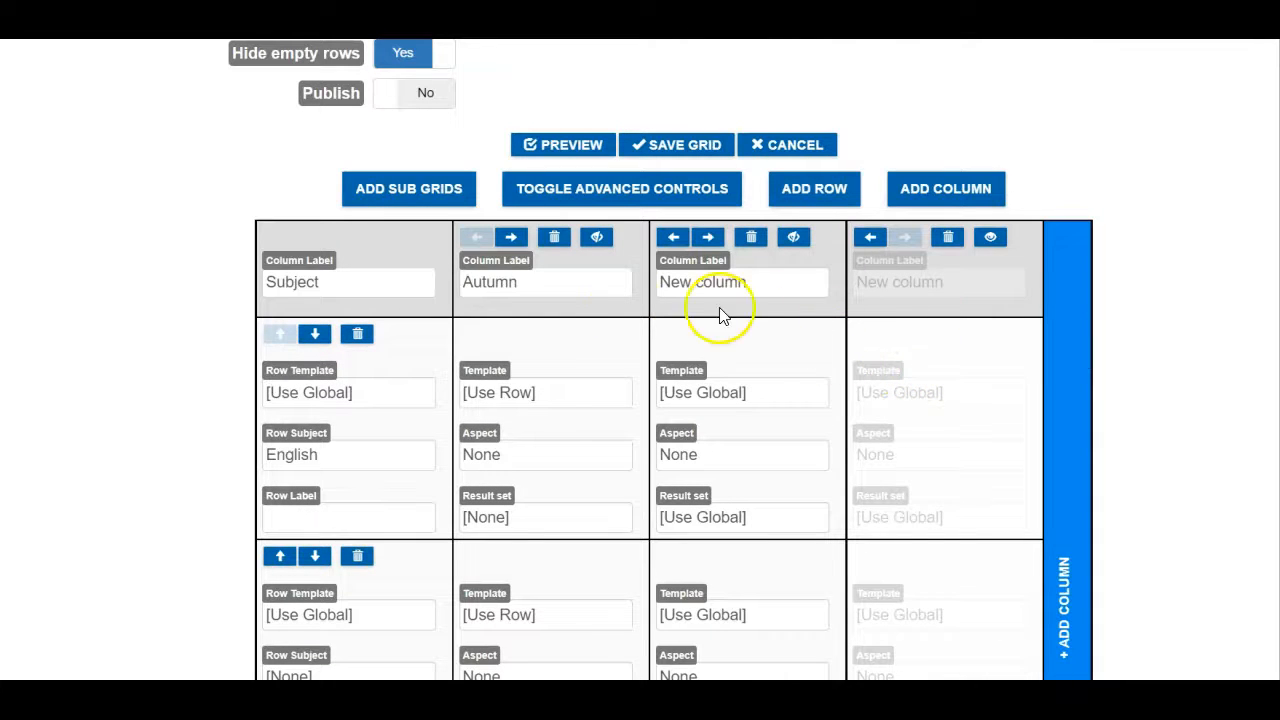
Step: Label the column after Autumn as Spring and hide that column
left_click(671, 282)
left_click_drag(671, 282, 784, 275)
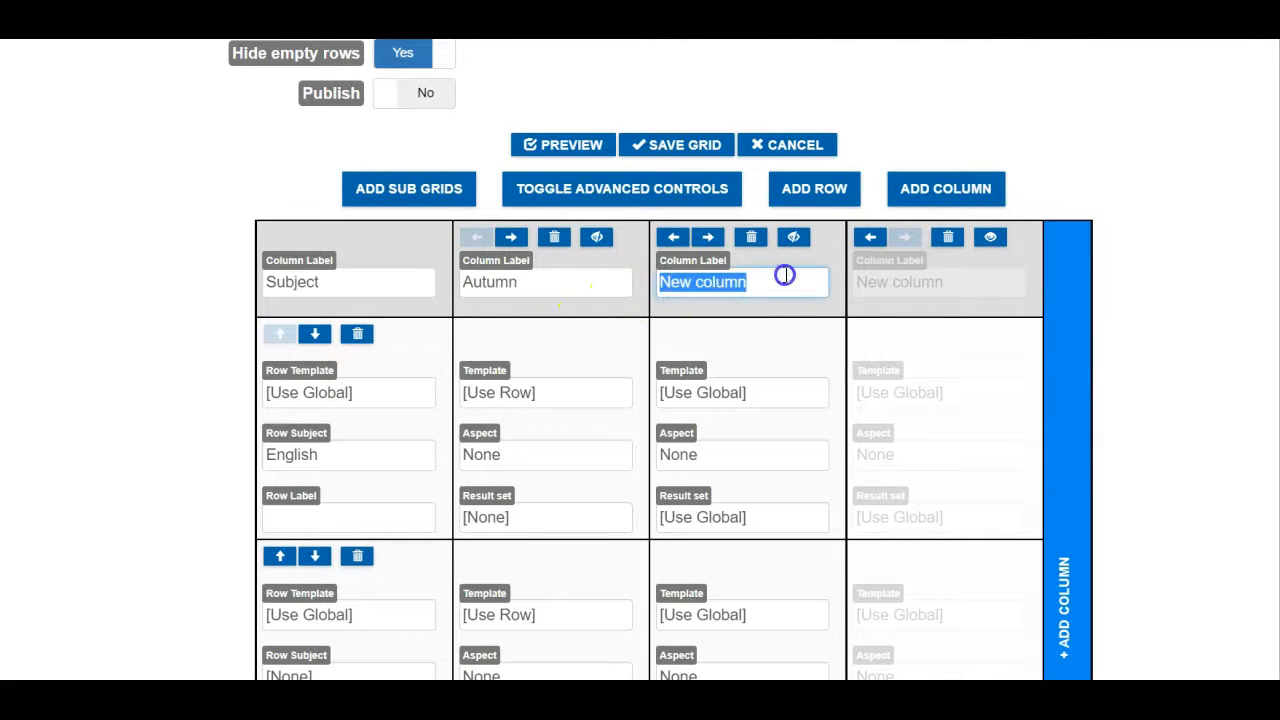
type("Spring")
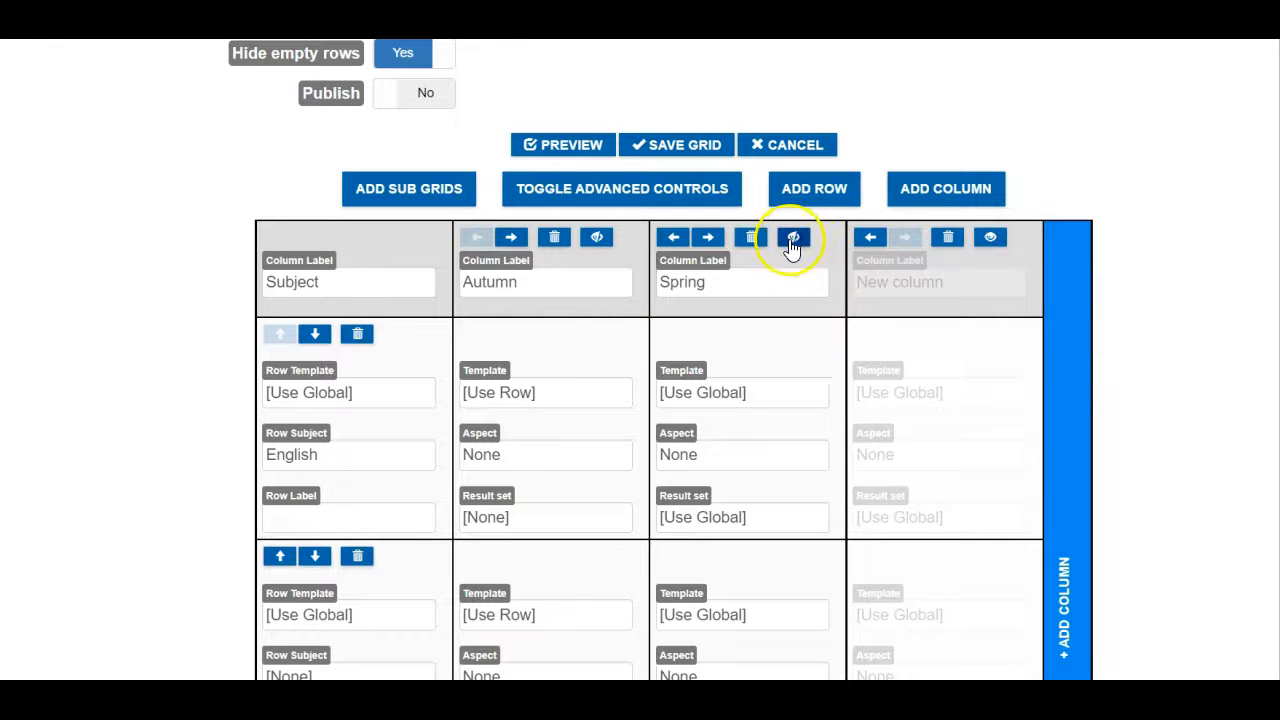
left_click(793, 240)
scroll(766, 249, "up", 8)
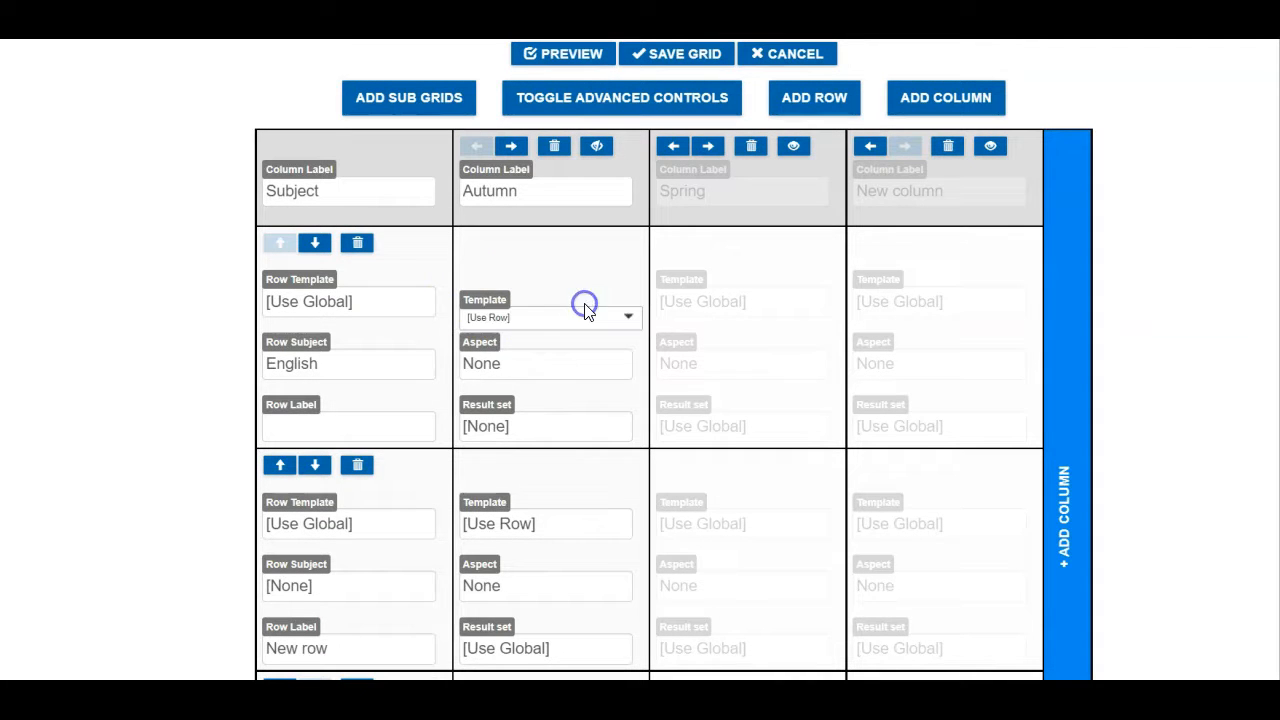
Step: Browse the Template options for the English row's Autumn cell and choose [Use Row]
left_click(626, 318)
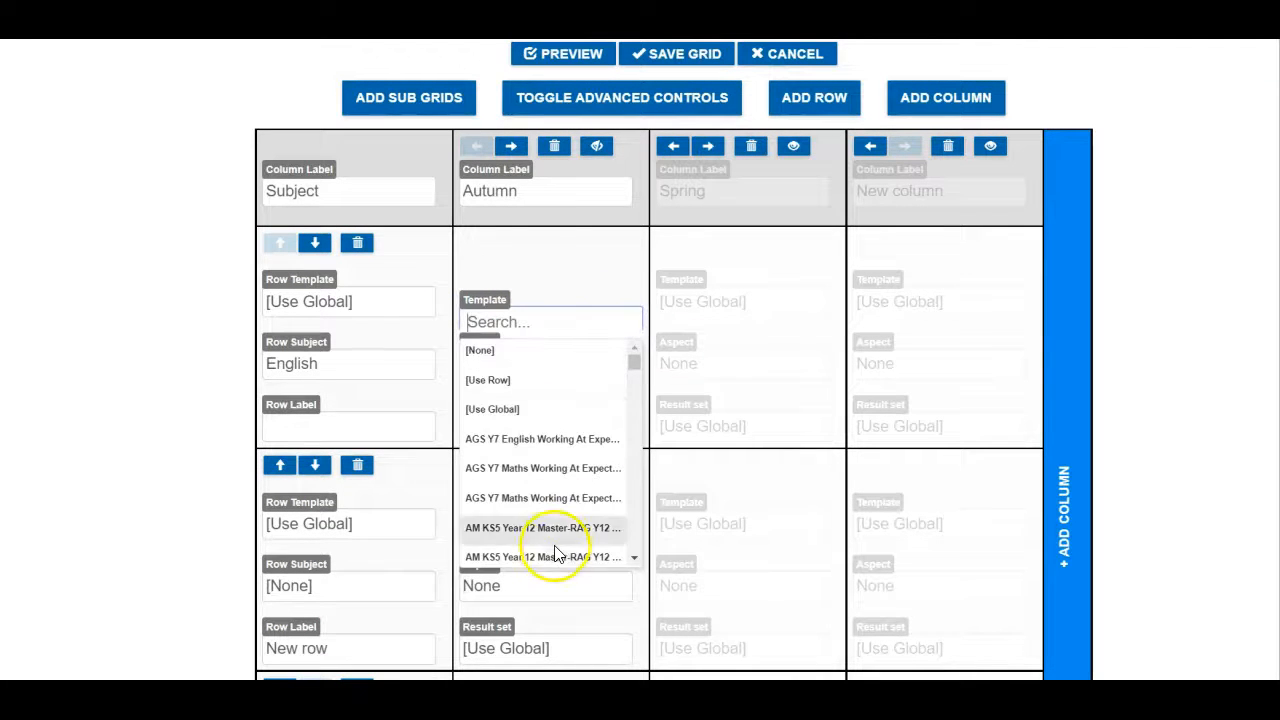
scroll(550, 535, "down", 3)
scroll(545, 522, "up", 3)
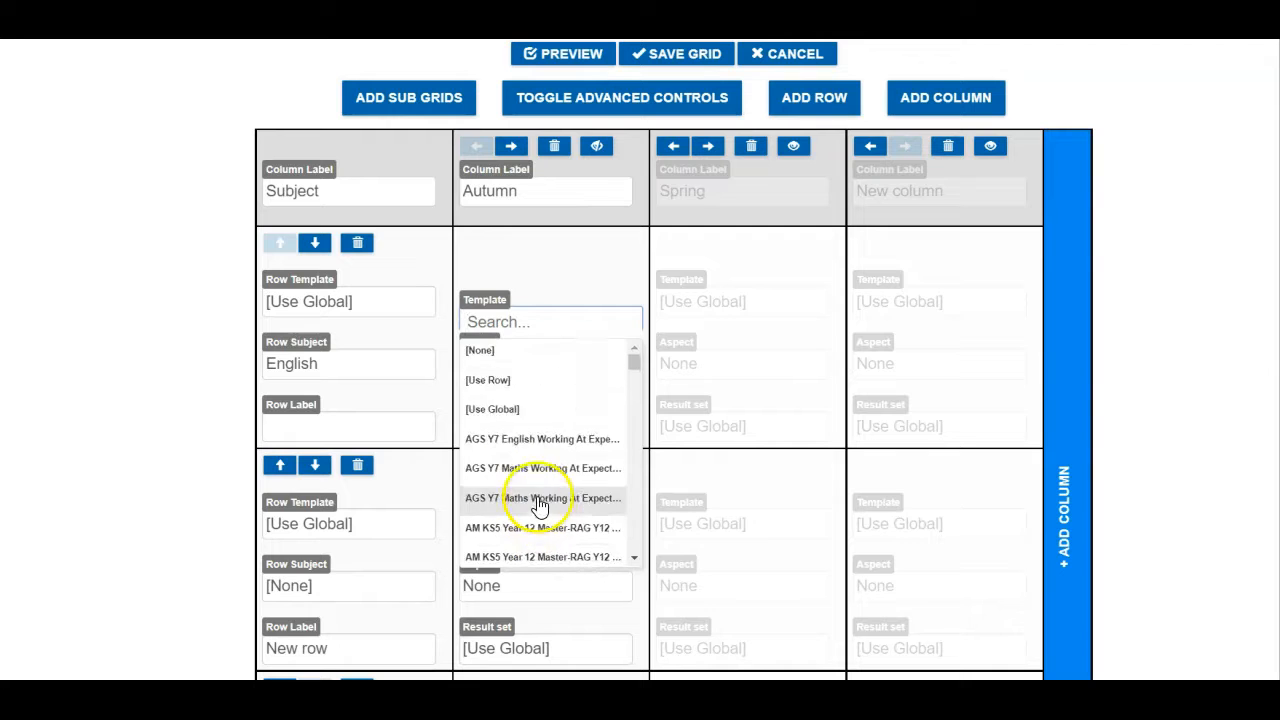
left_click(523, 372)
Step: Set the Aspect of the English row's Autumn cell to GA KS4 Attain GCSE En La
left_click(560, 370)
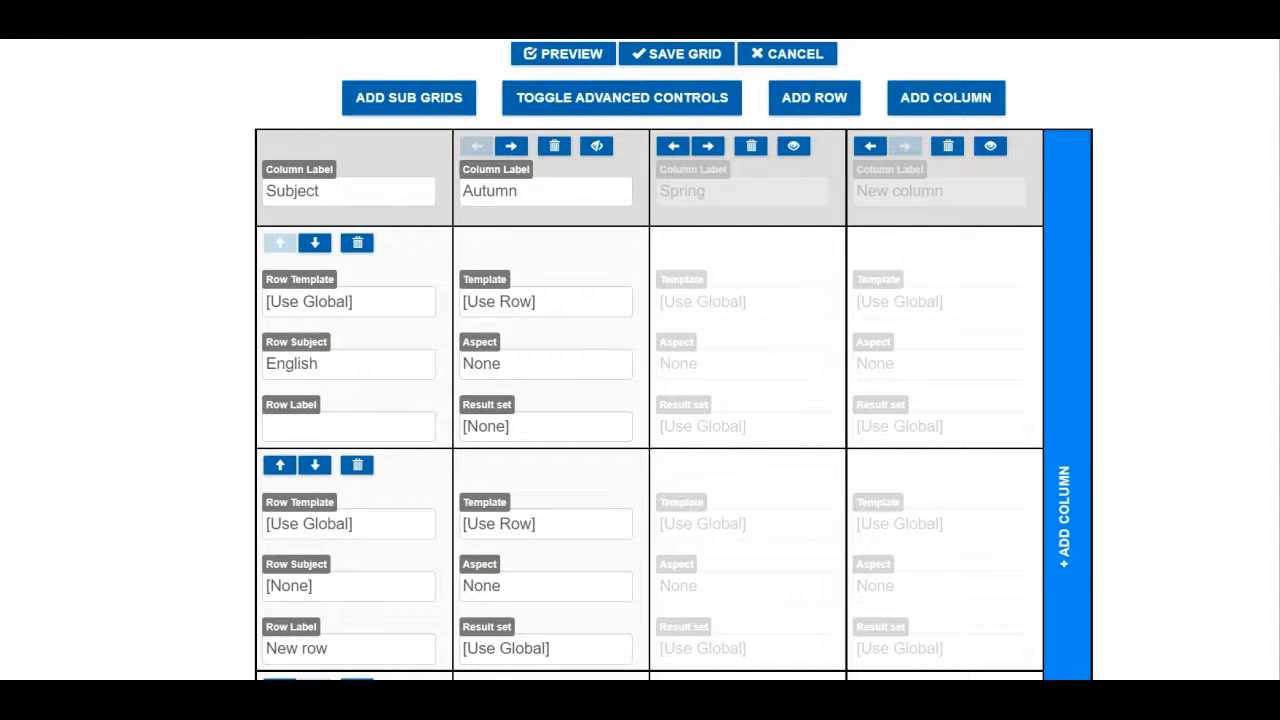
left_click(622, 382)
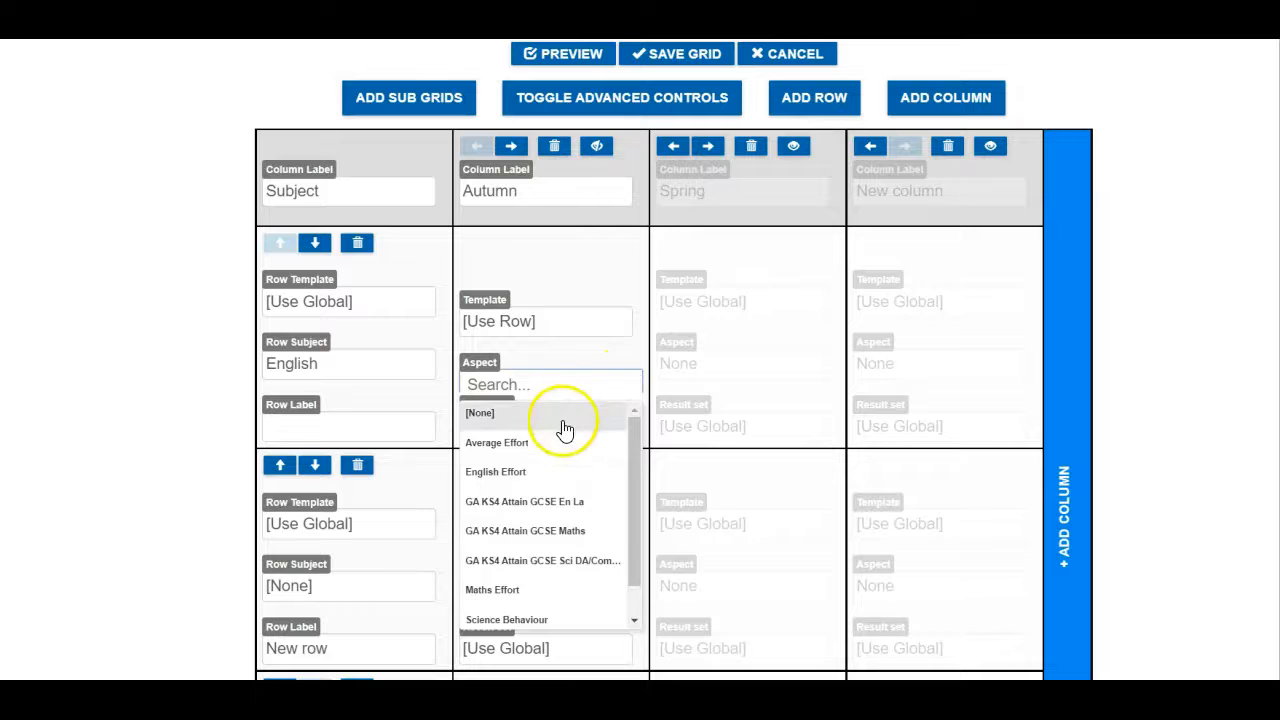
left_click(556, 503)
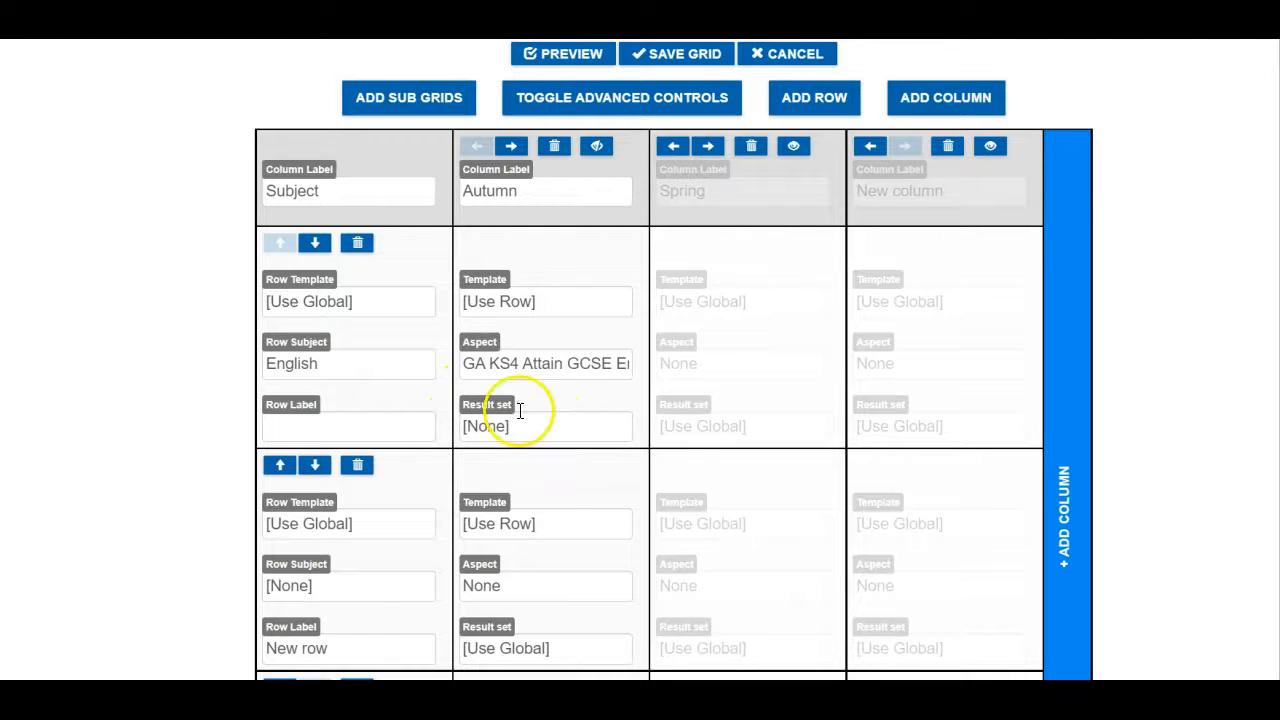
Step: Search the result sets for "Year 10" and assign Year 10 Autumn Term to the English row's Autumn cell
left_click(615, 432)
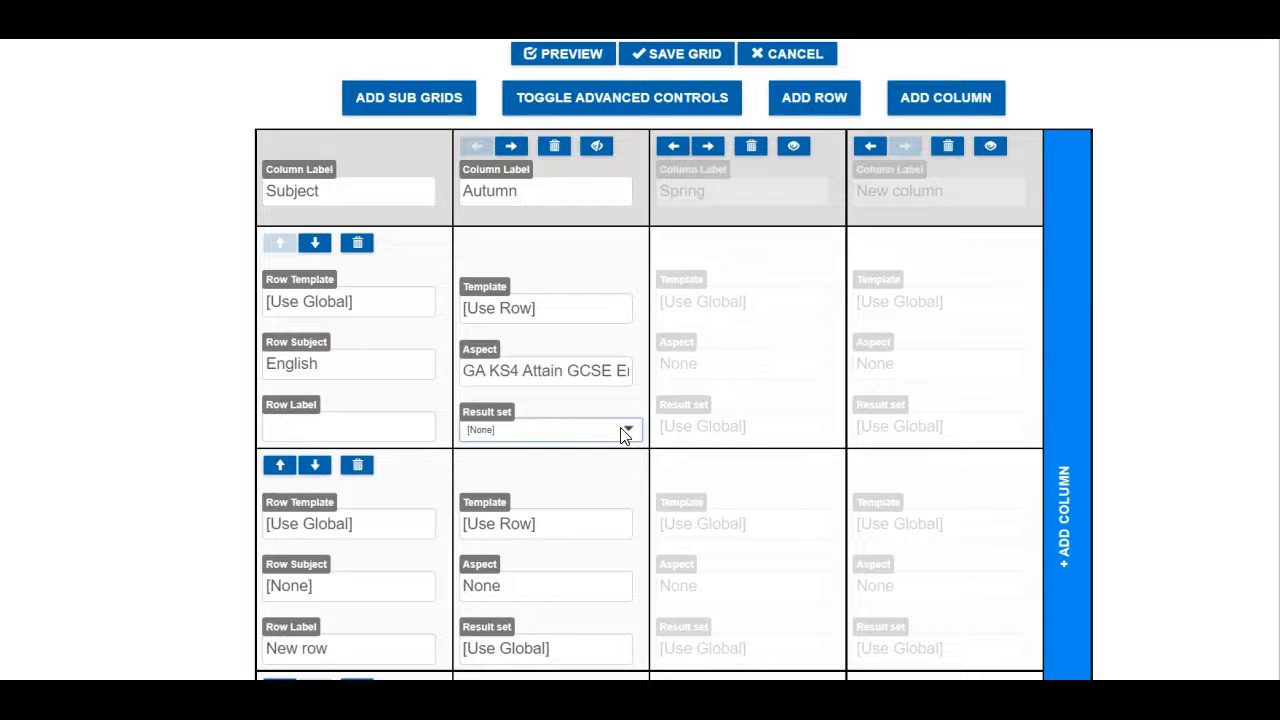
left_click(624, 432)
type("Yeqar")
key("BackSpace")
type("a")
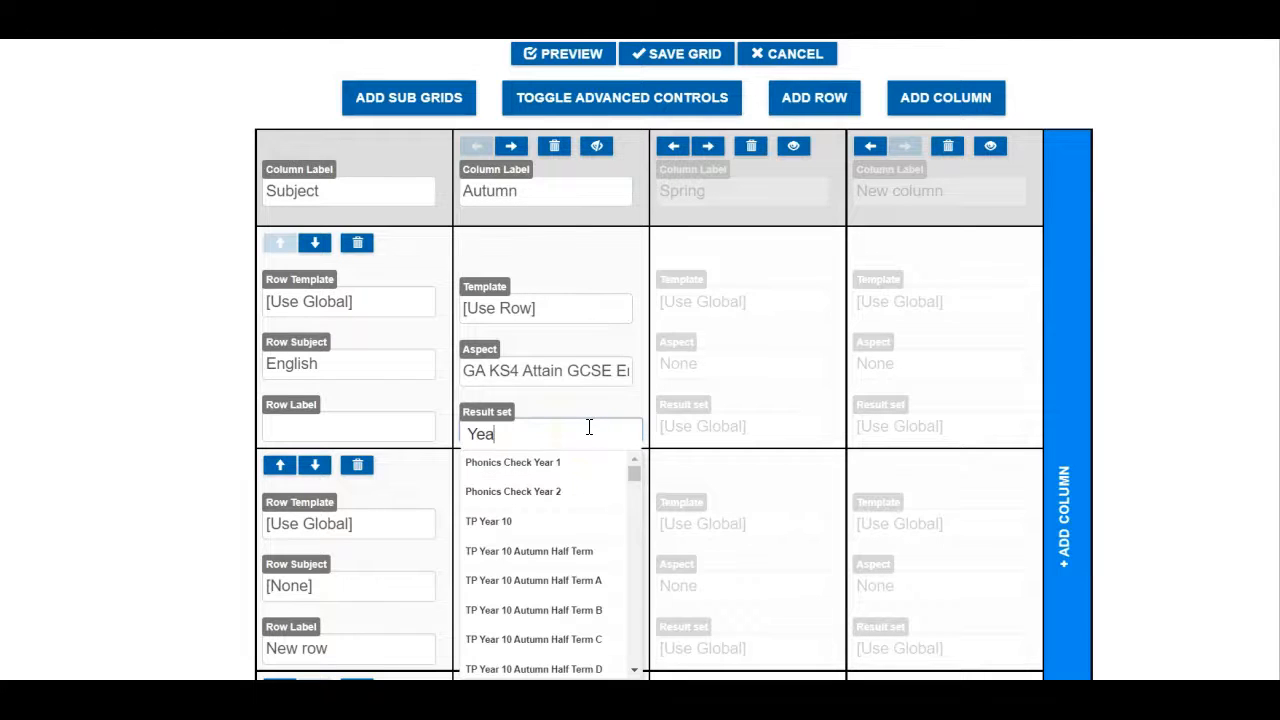
type("r 10")
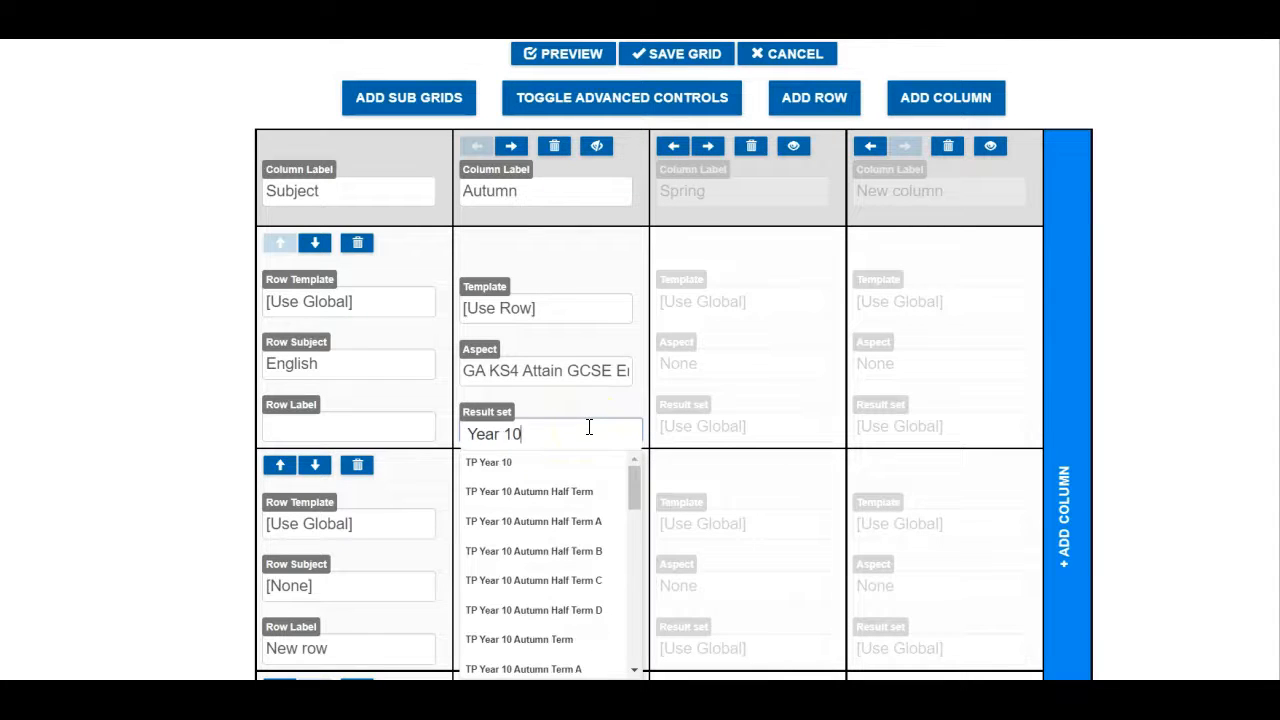
scroll(580, 550, "down", 5)
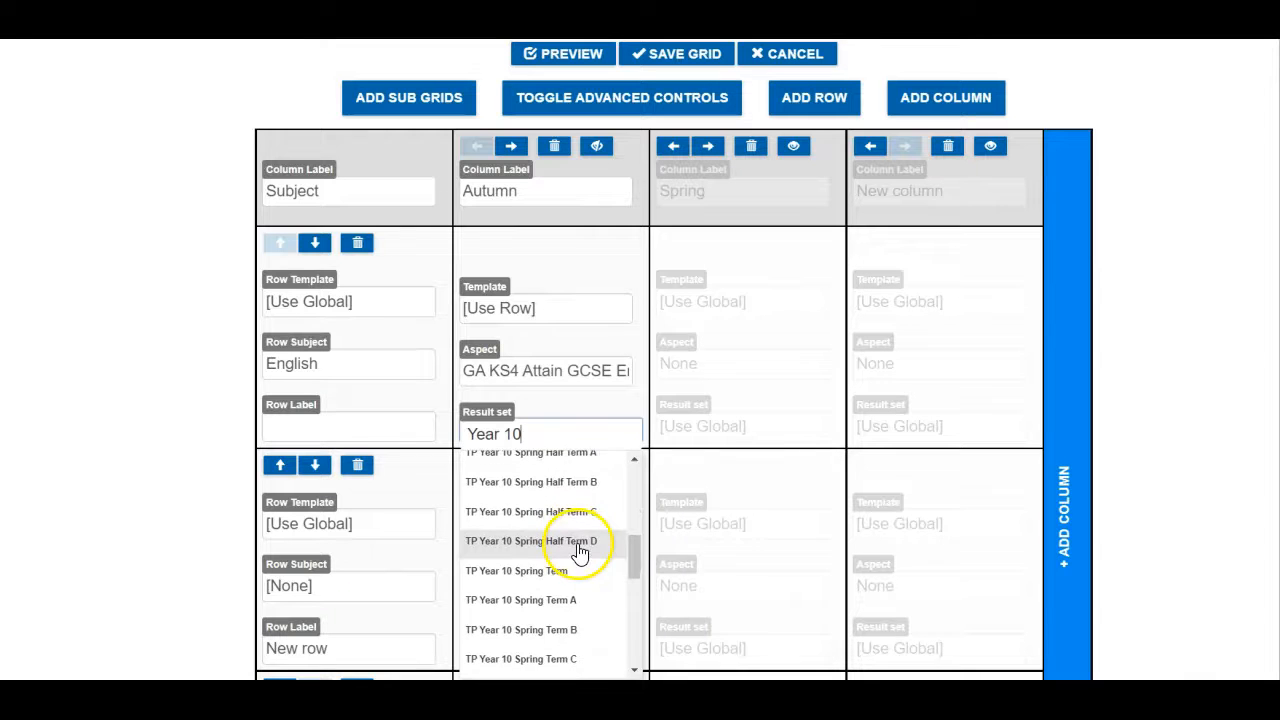
scroll(575, 553, "down", 3)
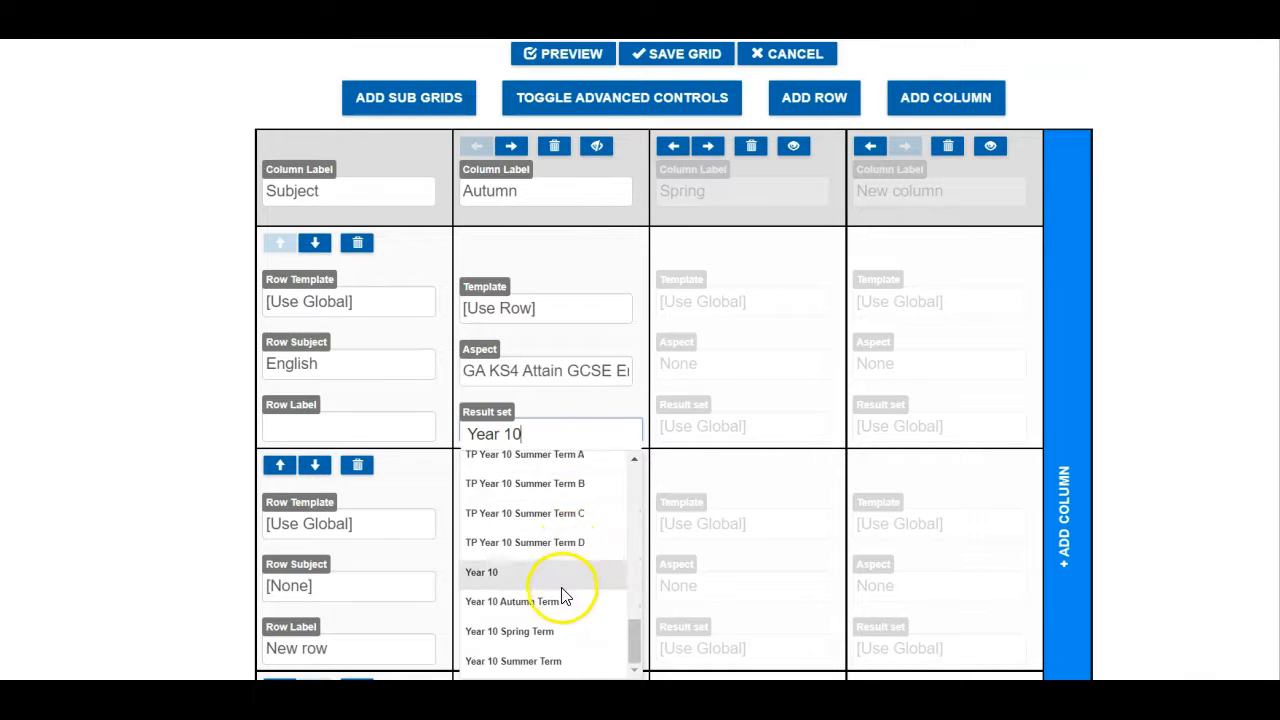
left_click(560, 596)
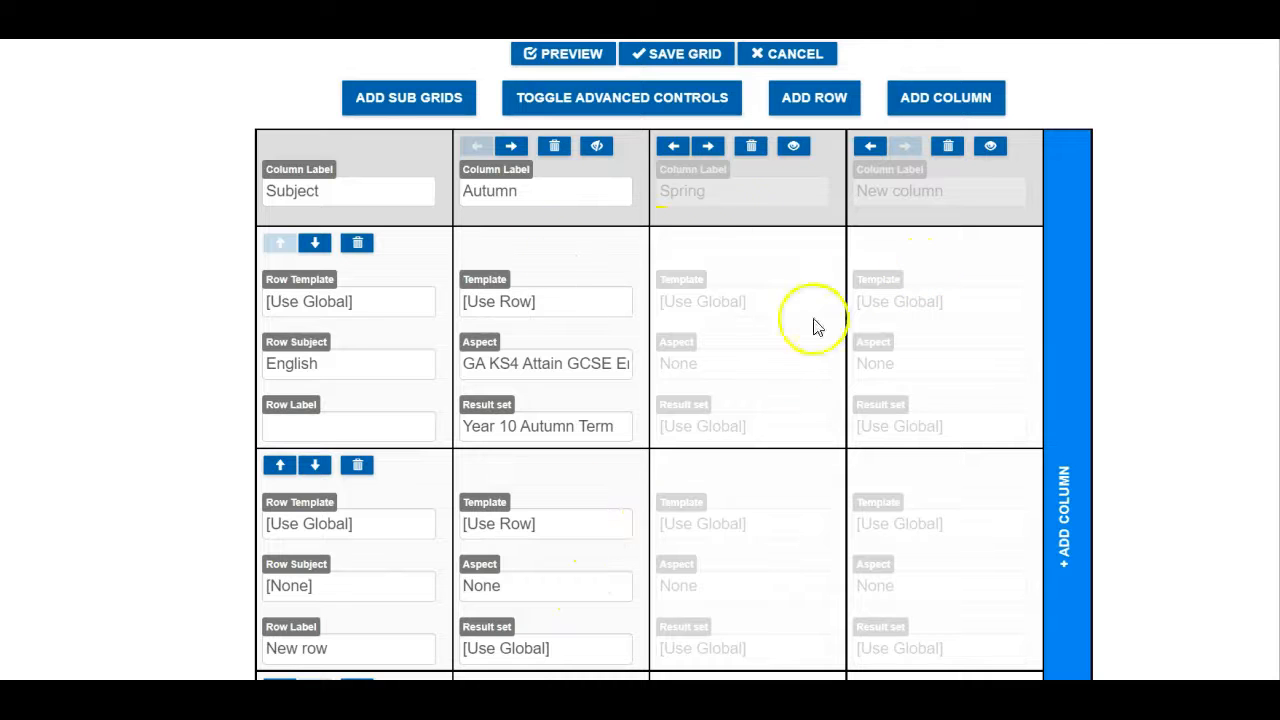
Step: Set the second row's Row Subject to Mathematics
scroll(763, 374, "down", 3)
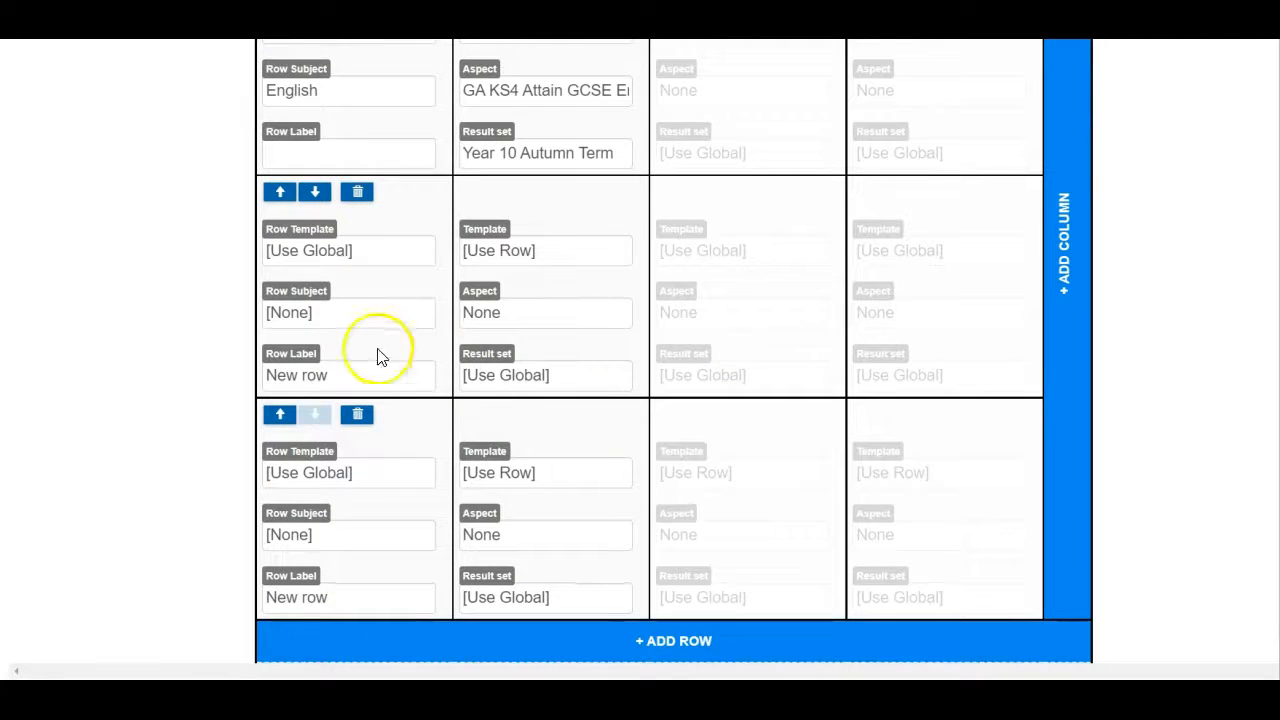
left_click(337, 314)
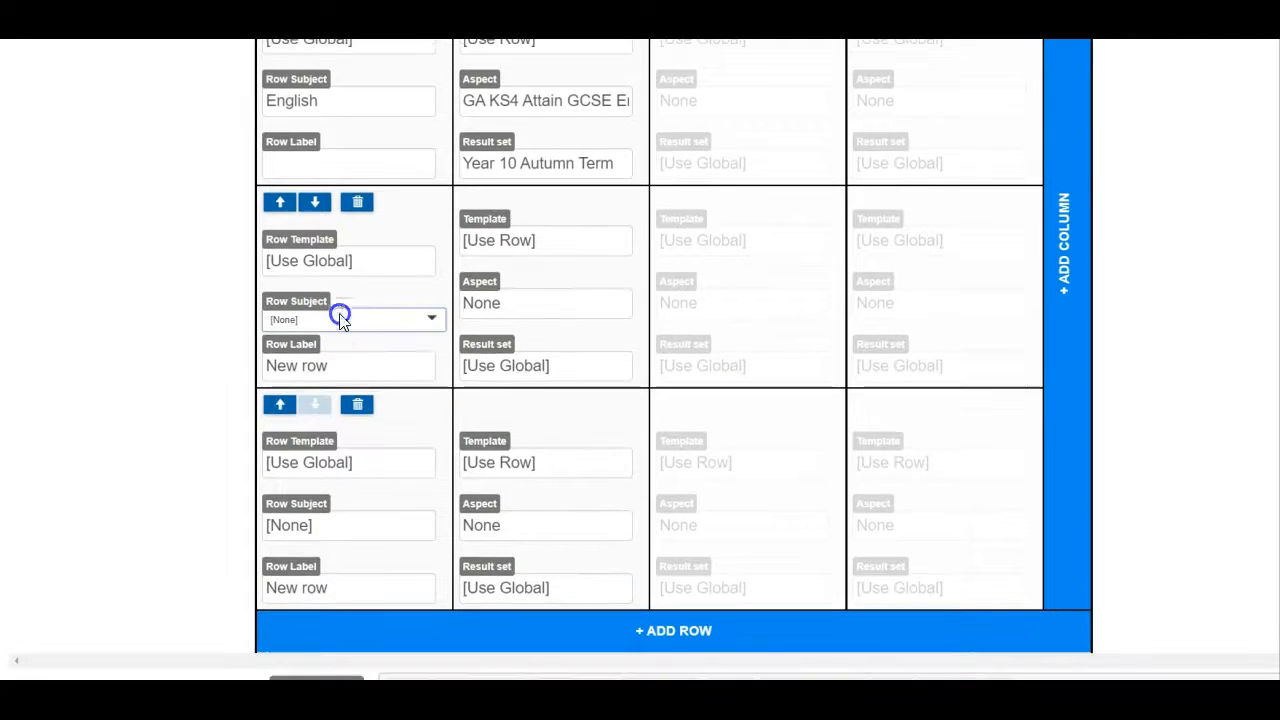
left_click(429, 322)
scroll(386, 463, "down", 3)
scroll(386, 463, "down", 8)
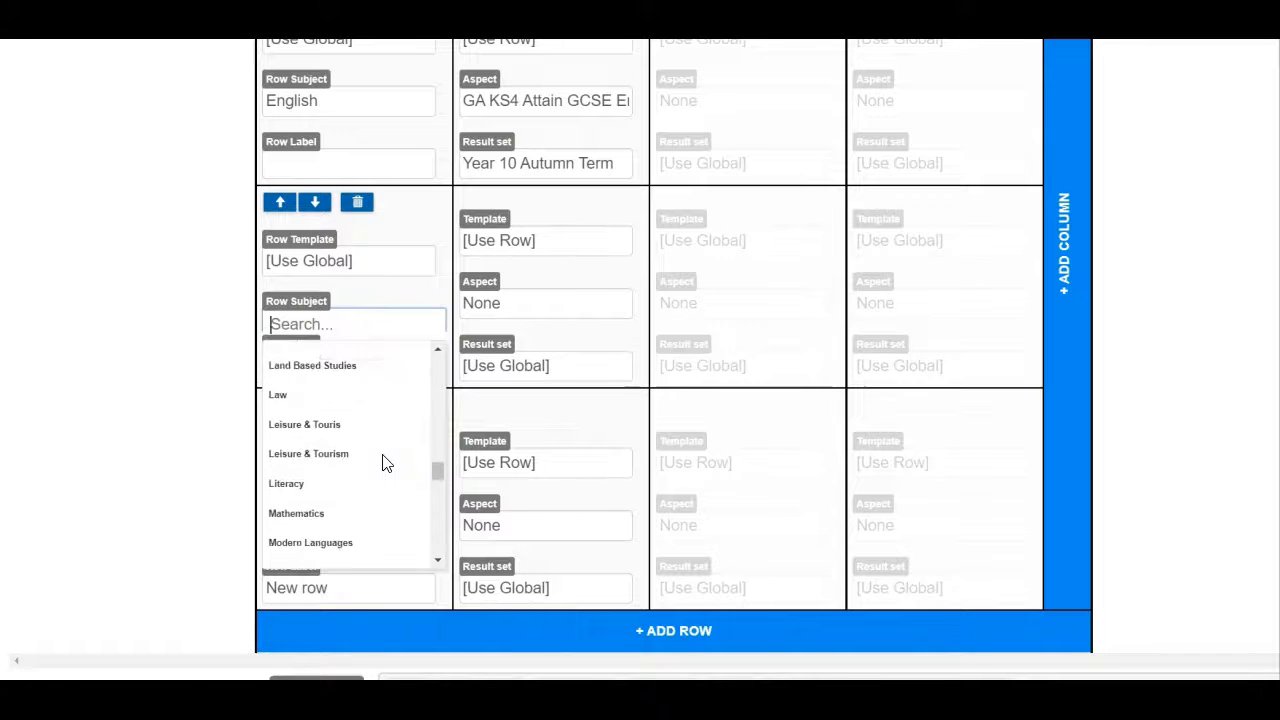
scroll(386, 463, "down", 2)
left_click(362, 403)
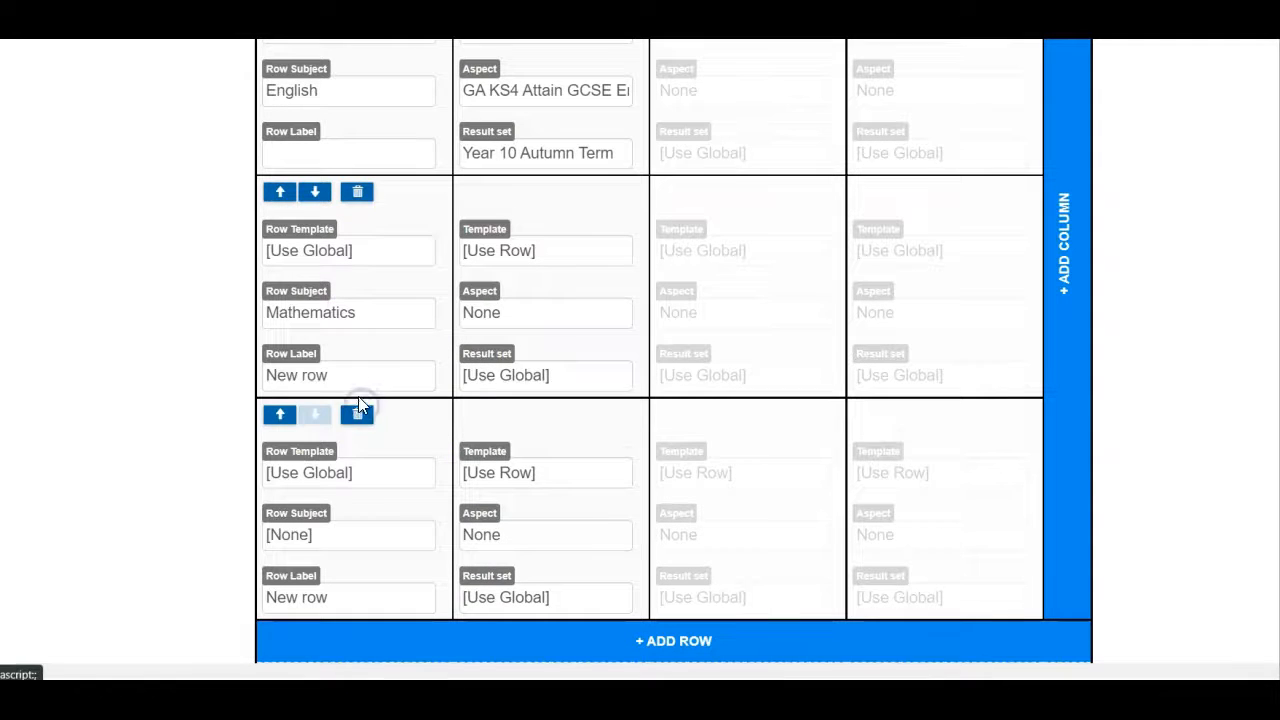
Step: Set the third row's Row Subject to Science
left_click(371, 534)
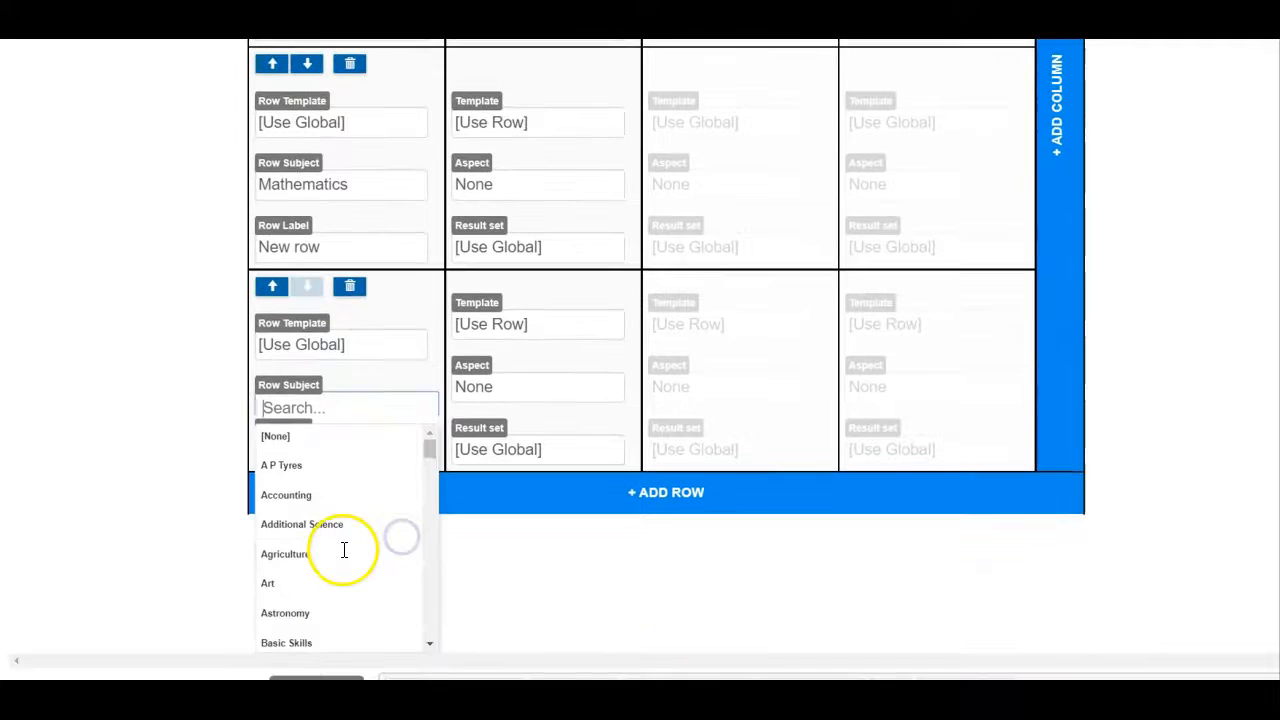
scroll(340, 545, "down", 20)
scroll(340, 543, "up", 2)
scroll(337, 535, "up", 3)
left_click(320, 594)
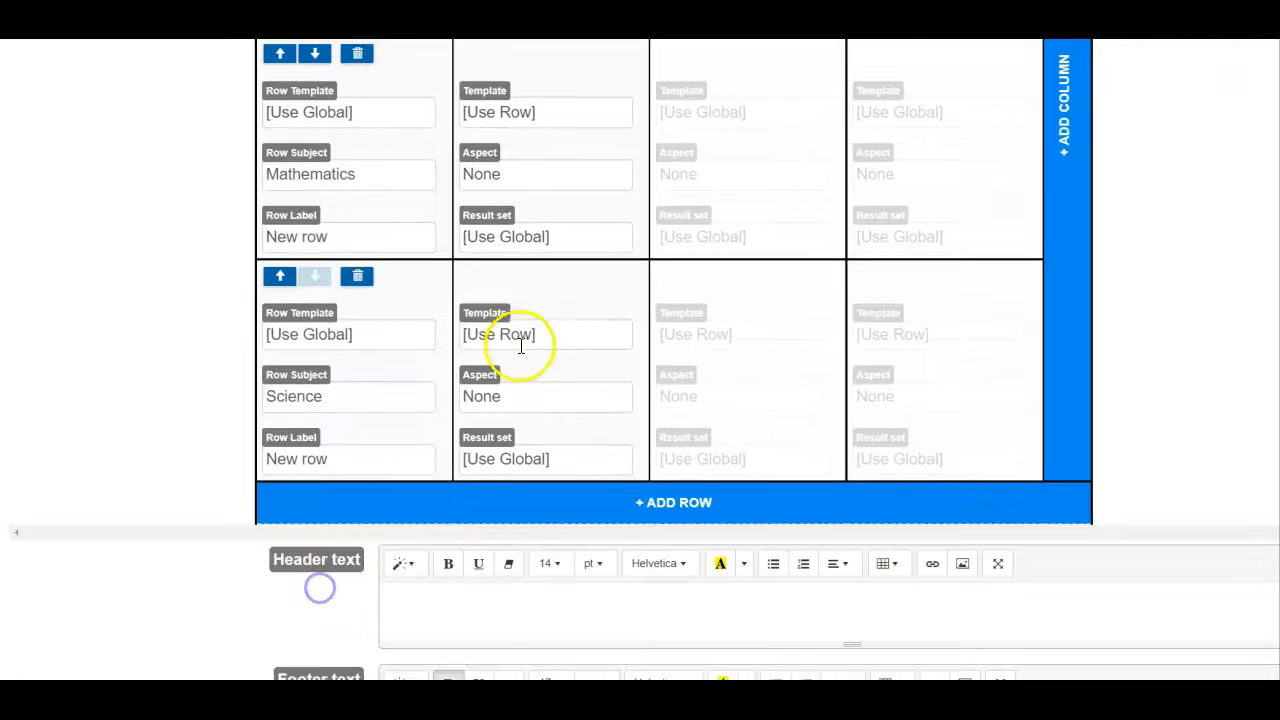
Step: Set the Aspect of the Mathematics row's Autumn cell to the GA KS4 Attain GCSE mathematics aspect and open its result set for editing
left_click(566, 172)
left_click(563, 346)
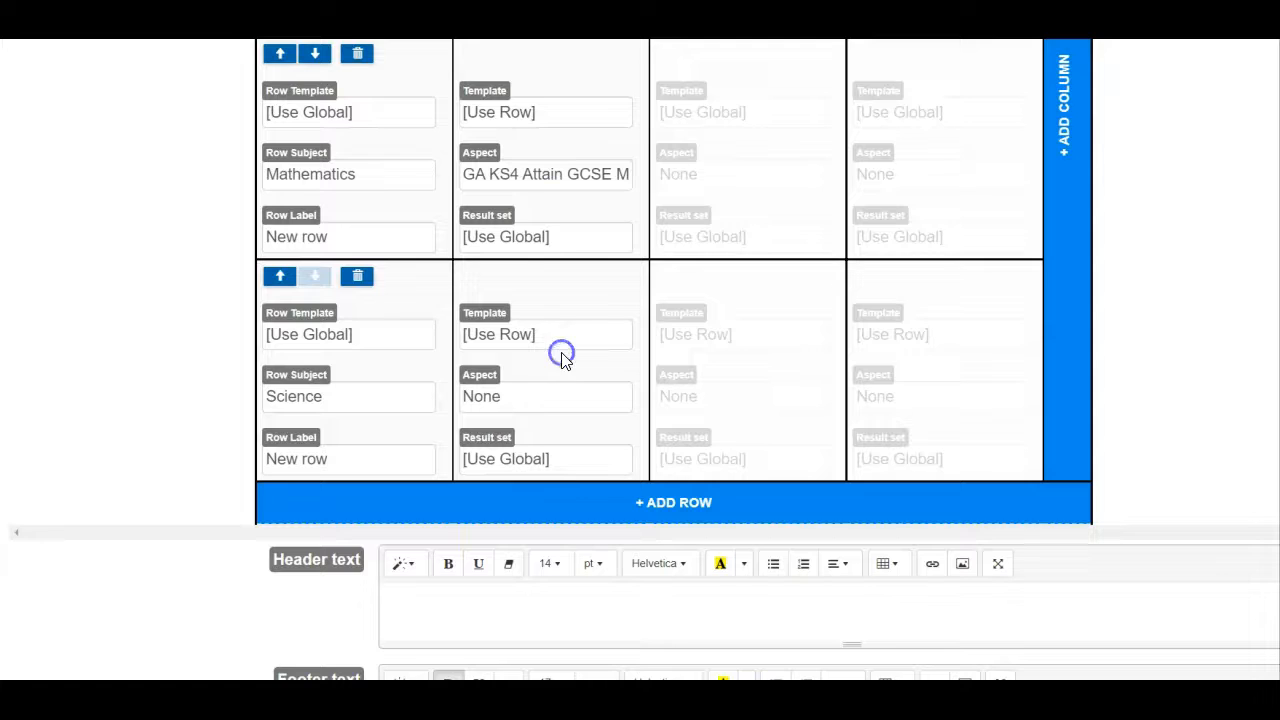
left_click(574, 245)
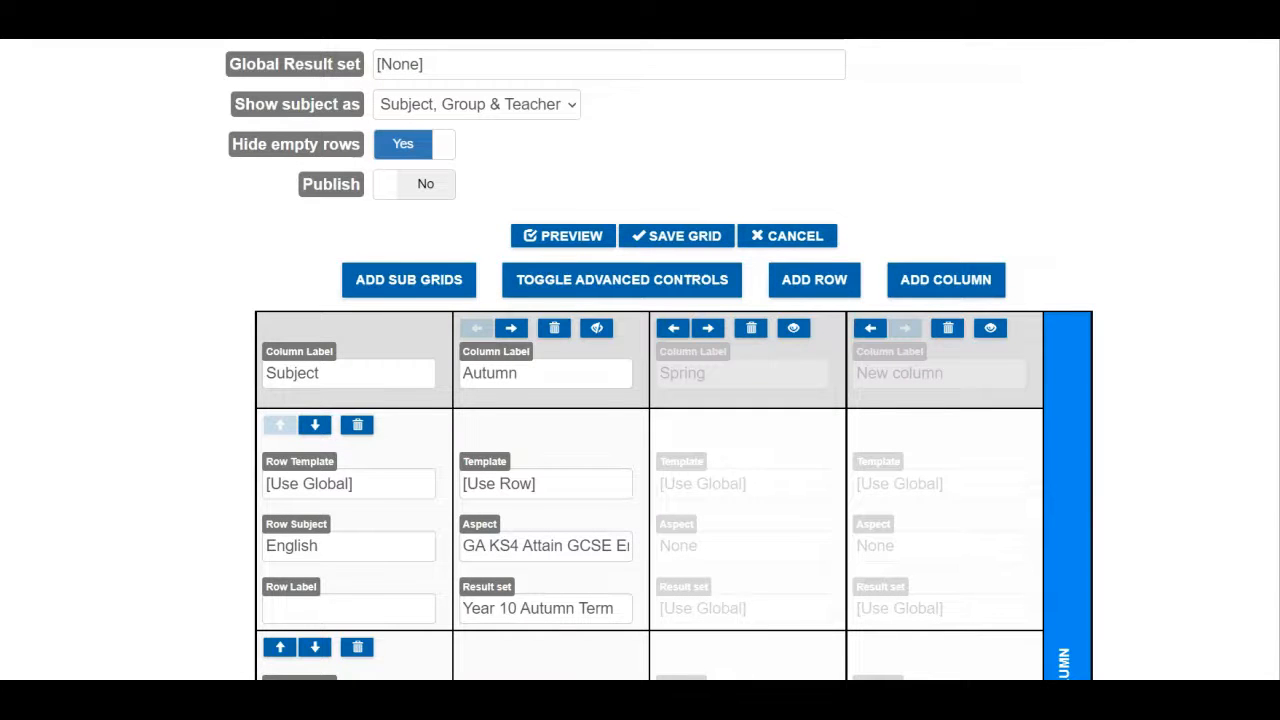
Step: Preview the assessment grid, search the learners for "smy", view the grid for the second matching learner, and close the preview
left_click(575, 235)
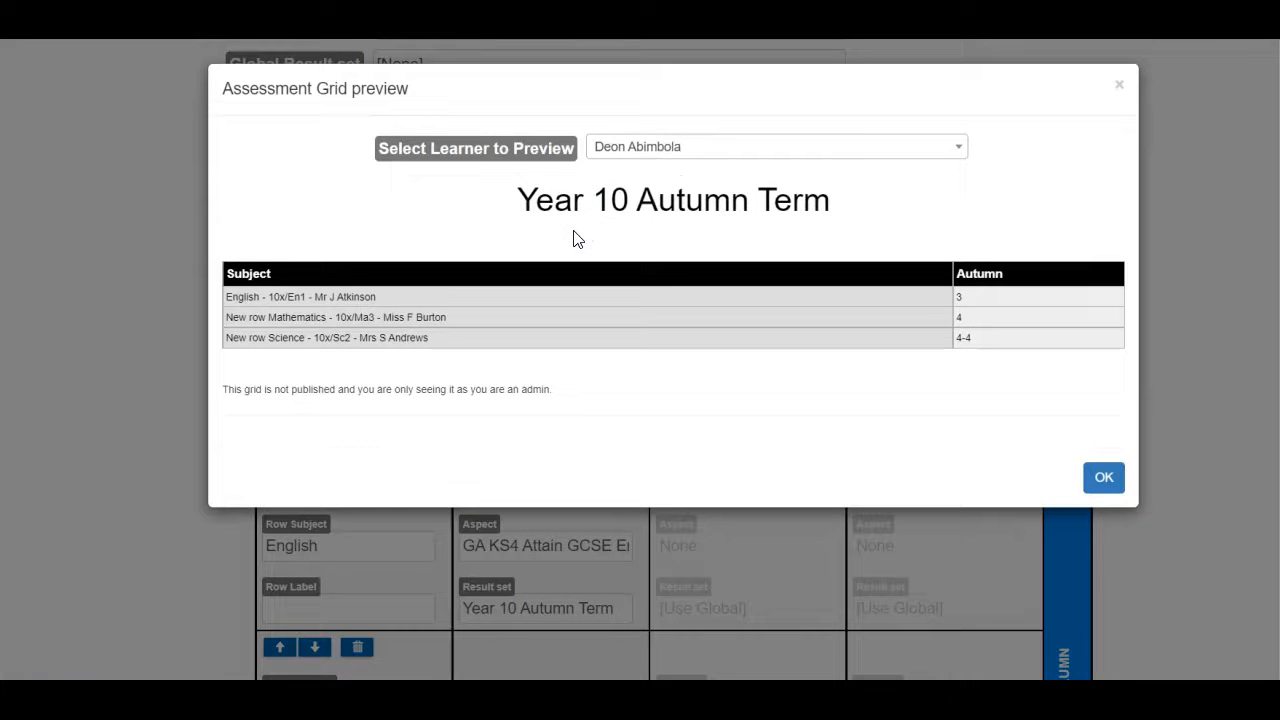
left_click(698, 148)
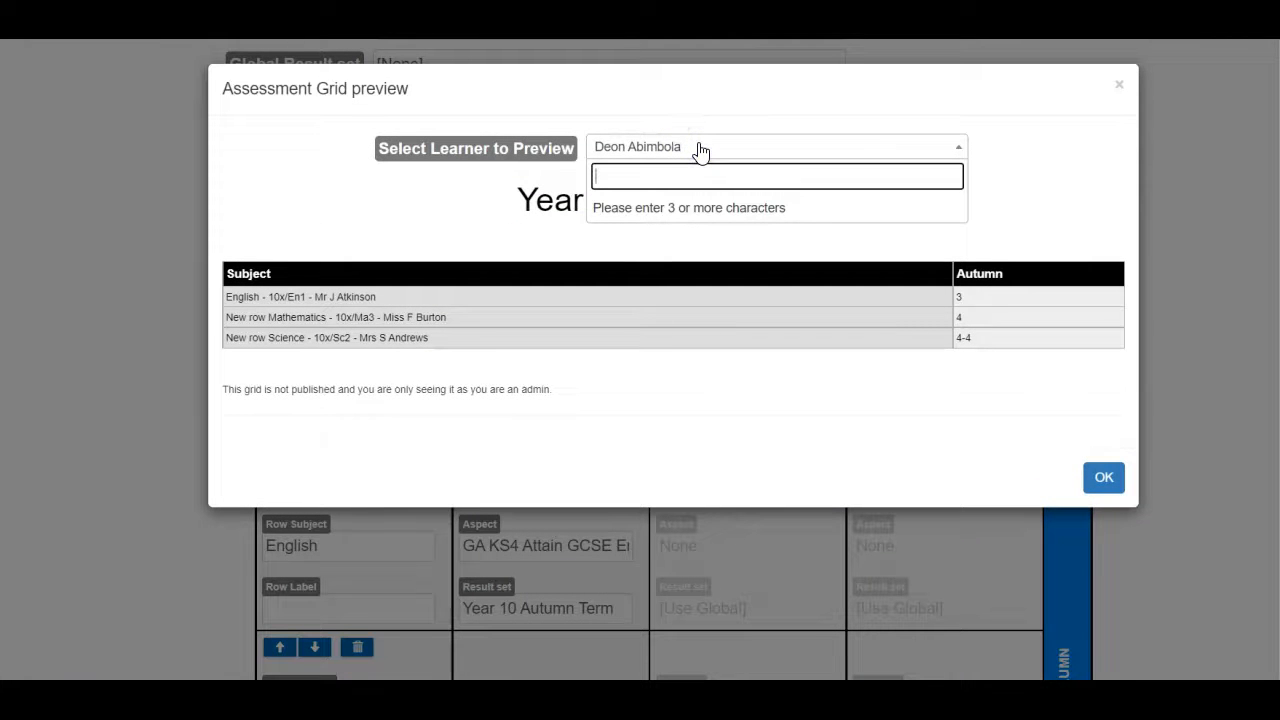
type("smy")
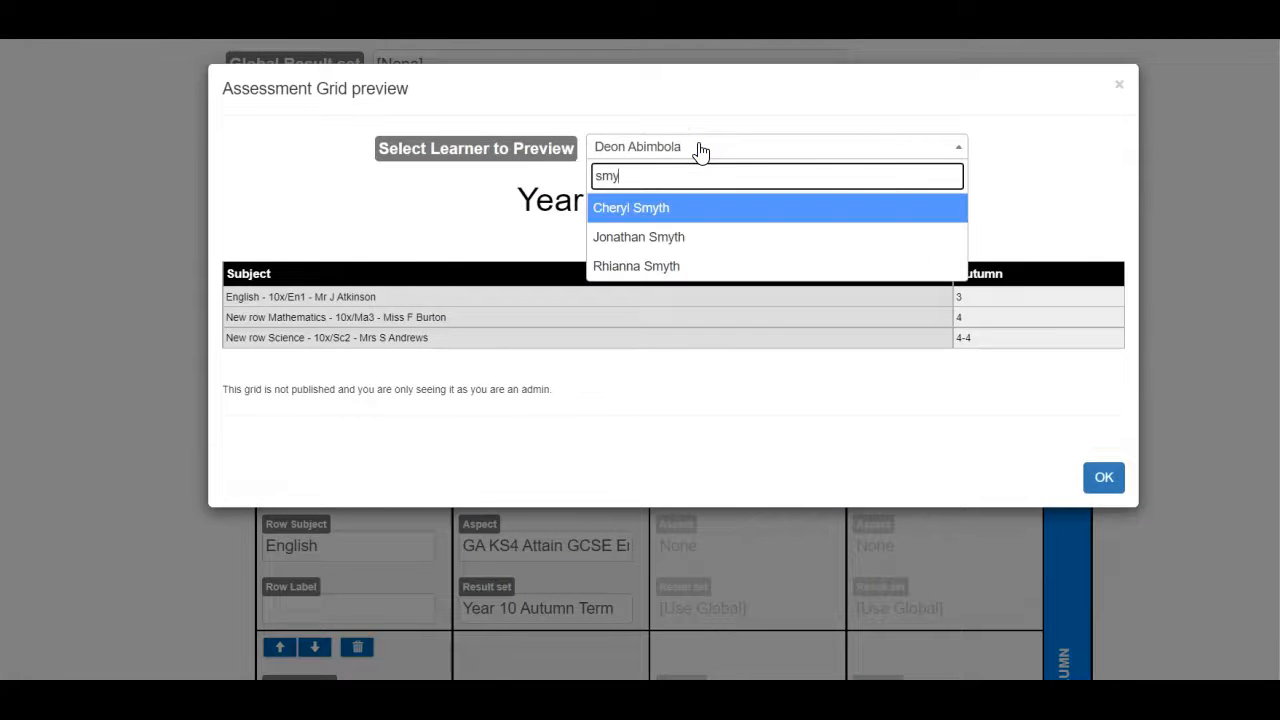
left_click(663, 238)
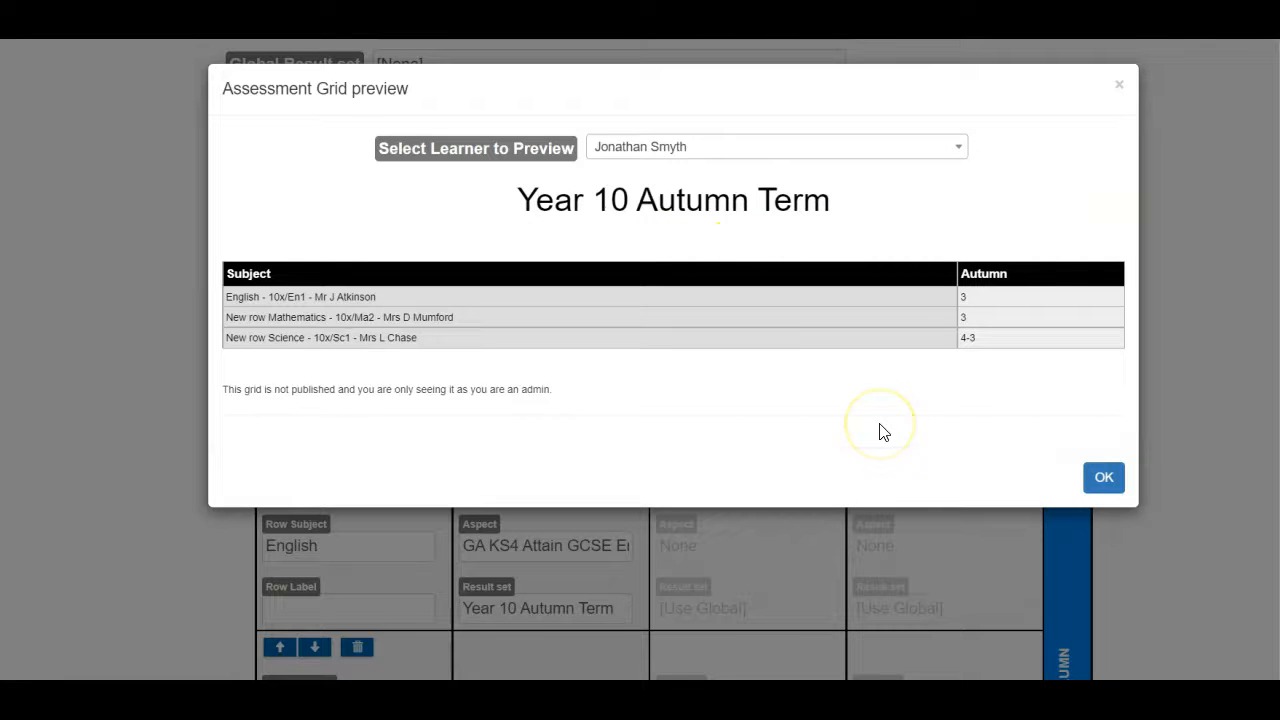
left_click(1104, 477)
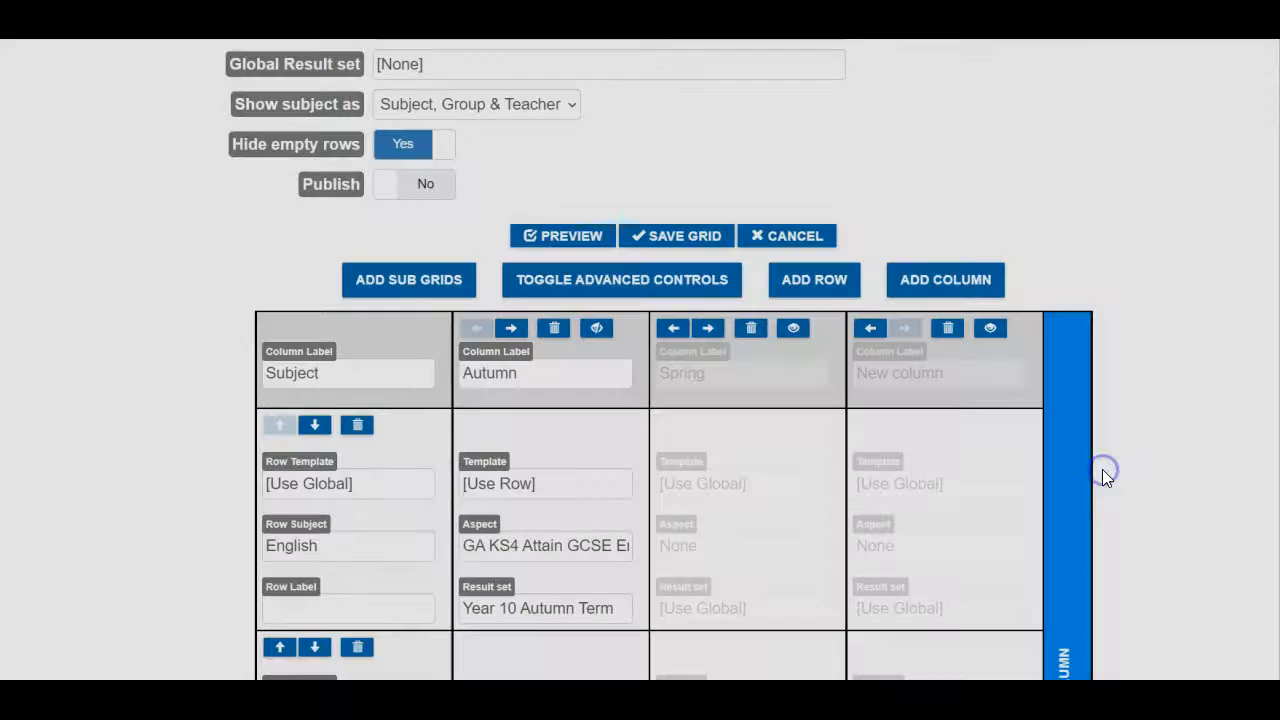
Step: Save the Year 10 Autumn Term grid and log out from the end of the assessment grid list
left_click(676, 240)
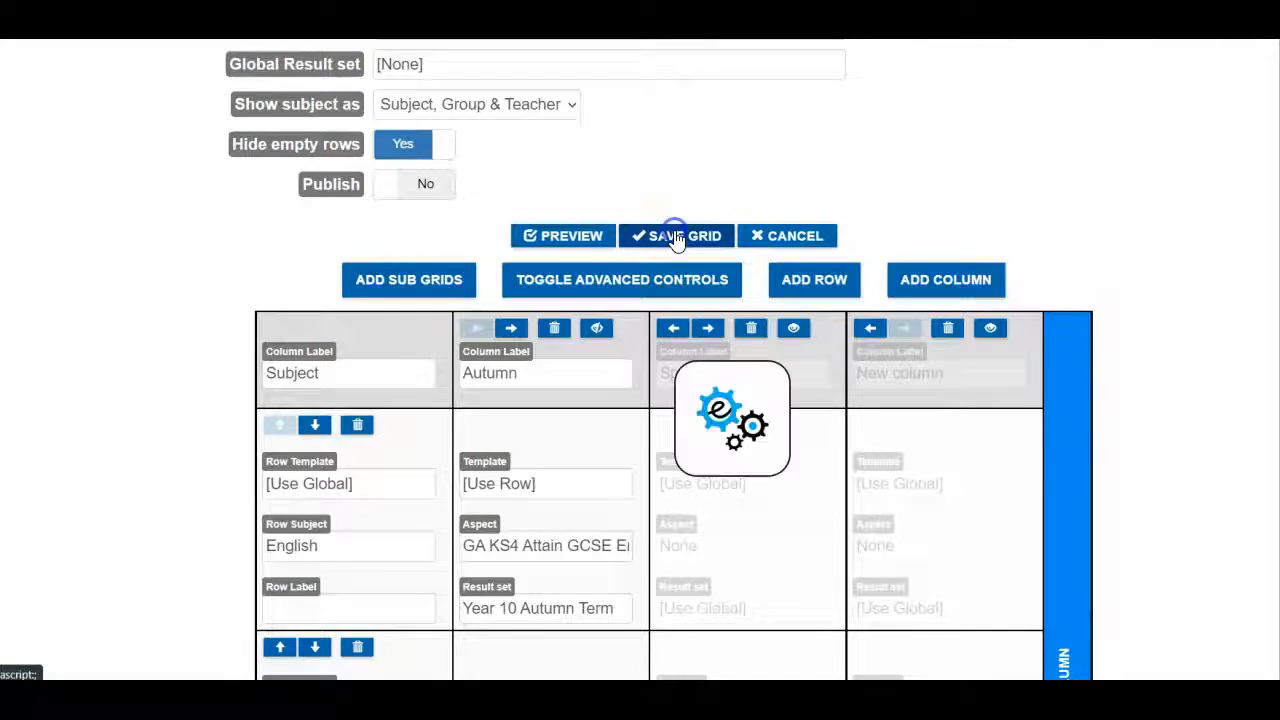
scroll(722, 278, "down", 3)
scroll(724, 280, "down", 4)
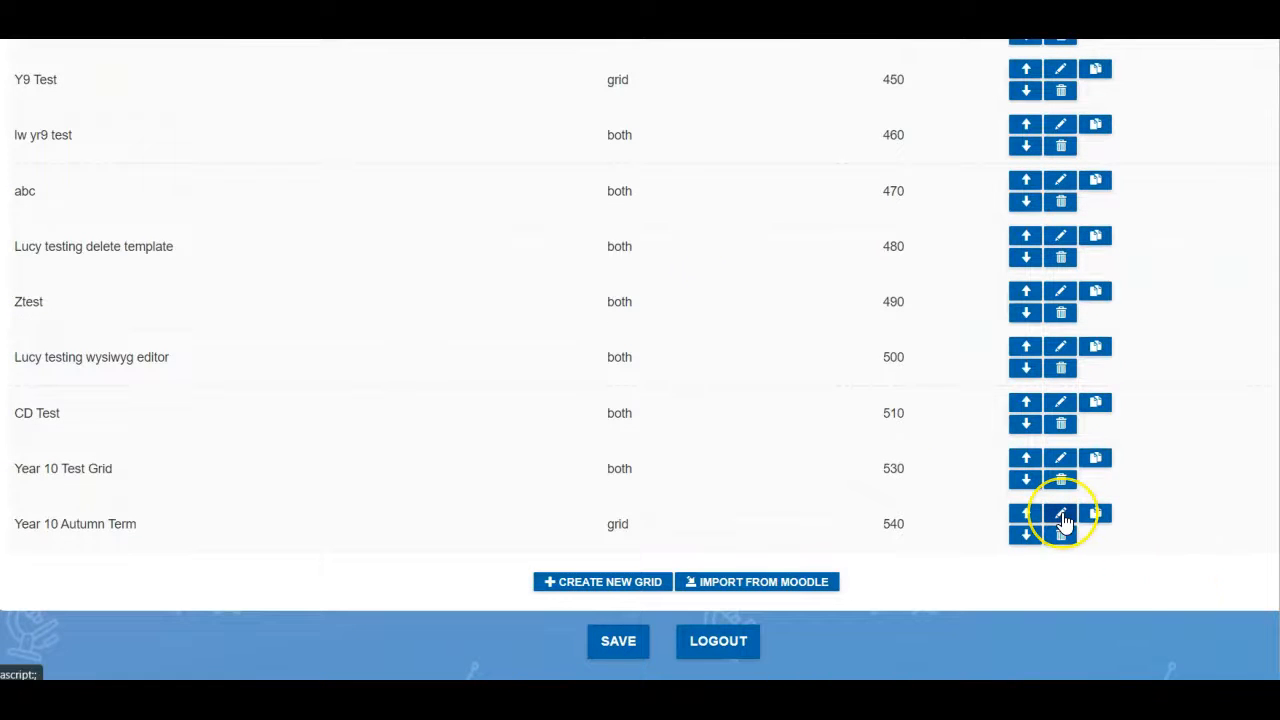
left_click(741, 653)
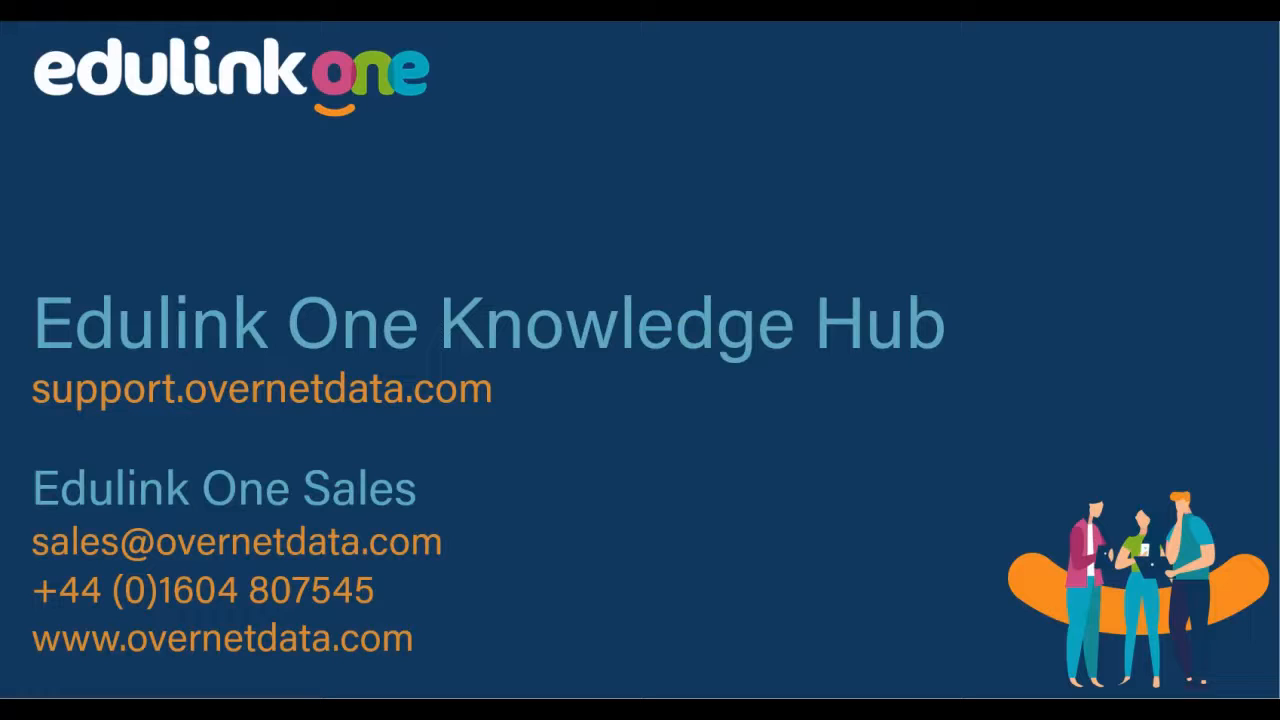